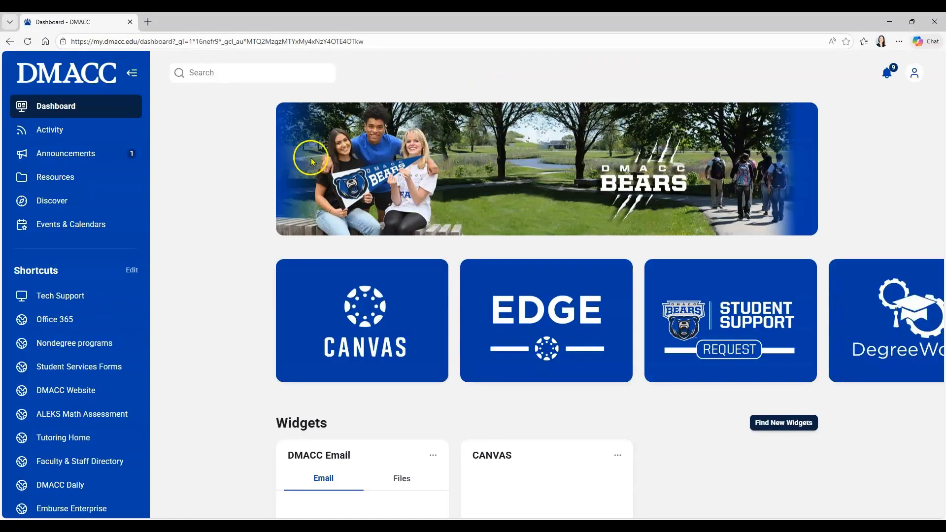
- Open Emburse Enterprise from the DMACC portal's sidebar shortcut
click(114, 512)
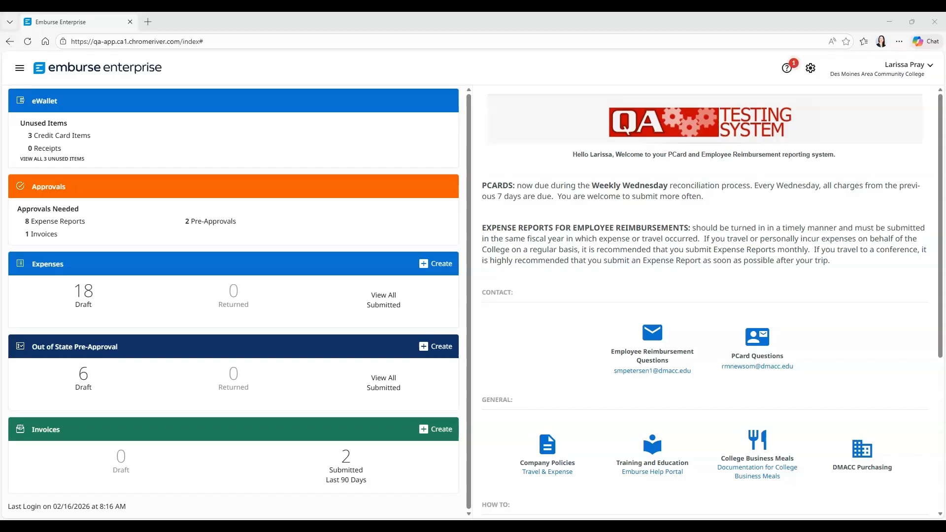
- Create a new blank draft invoice from the dashboard's Invoices panel
click(429, 433)
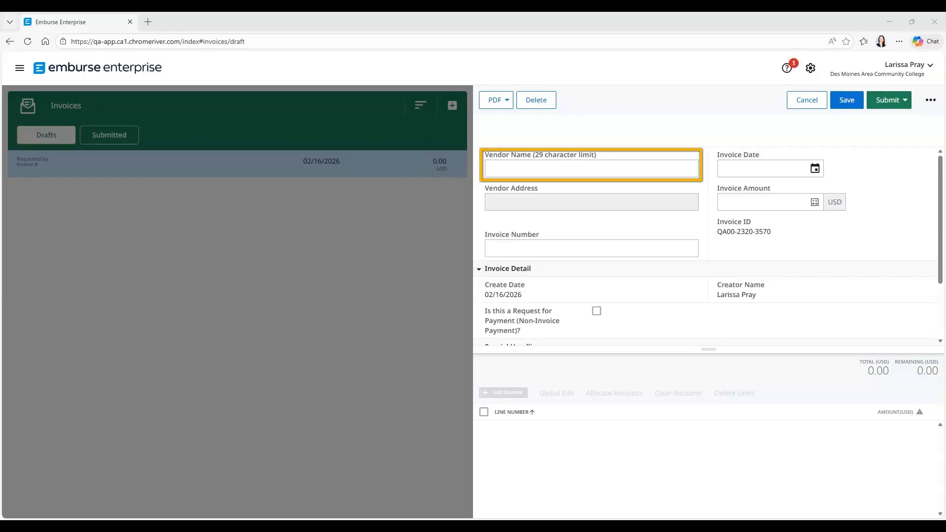
- Set vendor Cardtronics USA Inc with its PO Box 4346 Houston address, and enter the invoice number
click(591, 169)
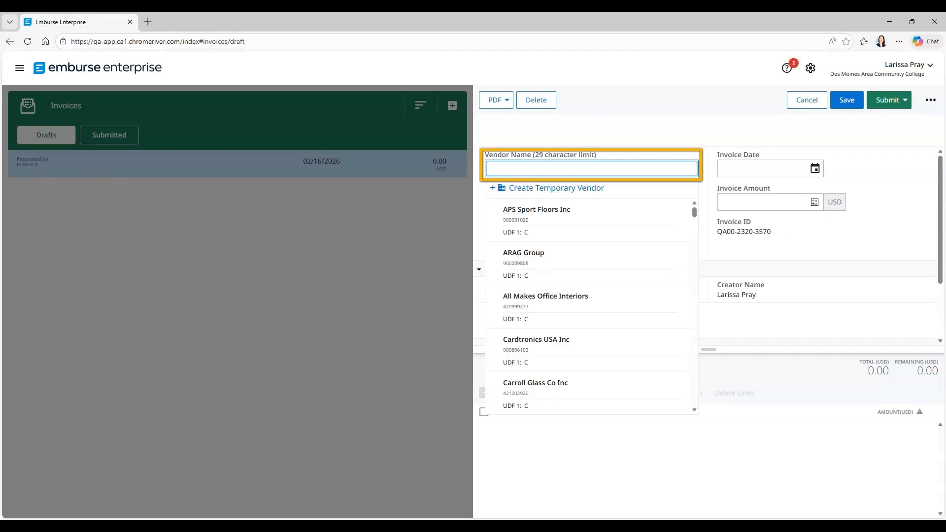
text(Cardtr)
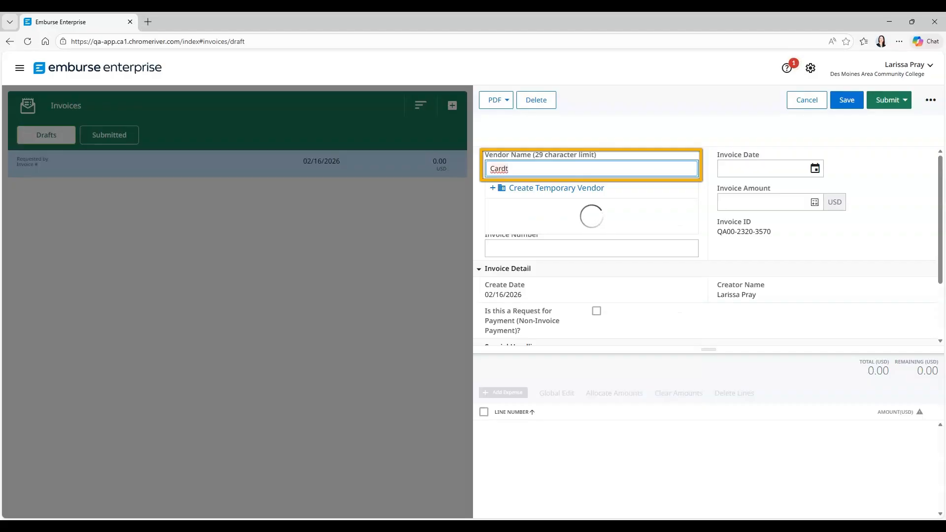
text(*)
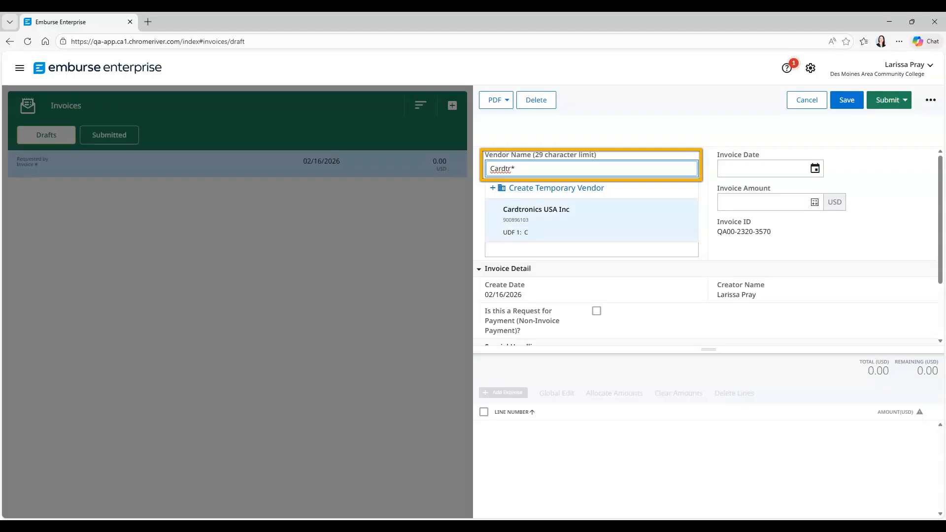
click(567, 213)
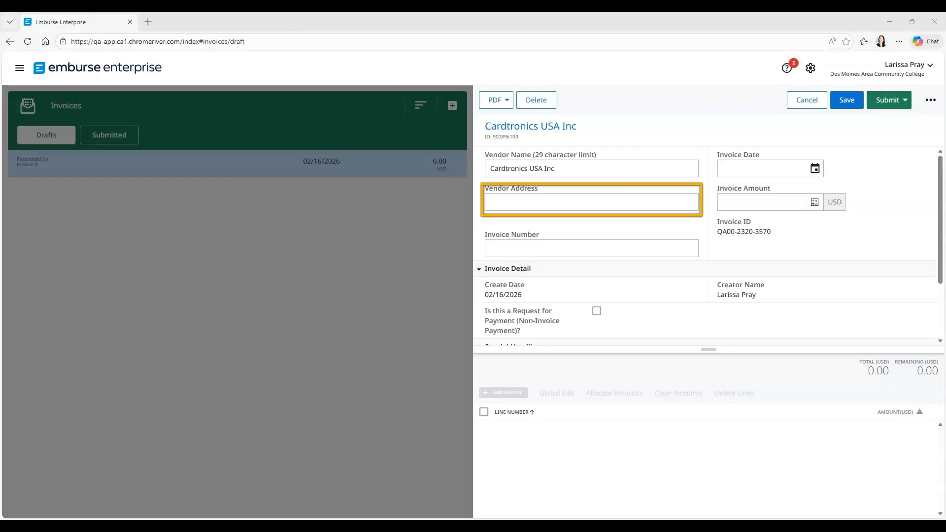
click(591, 202)
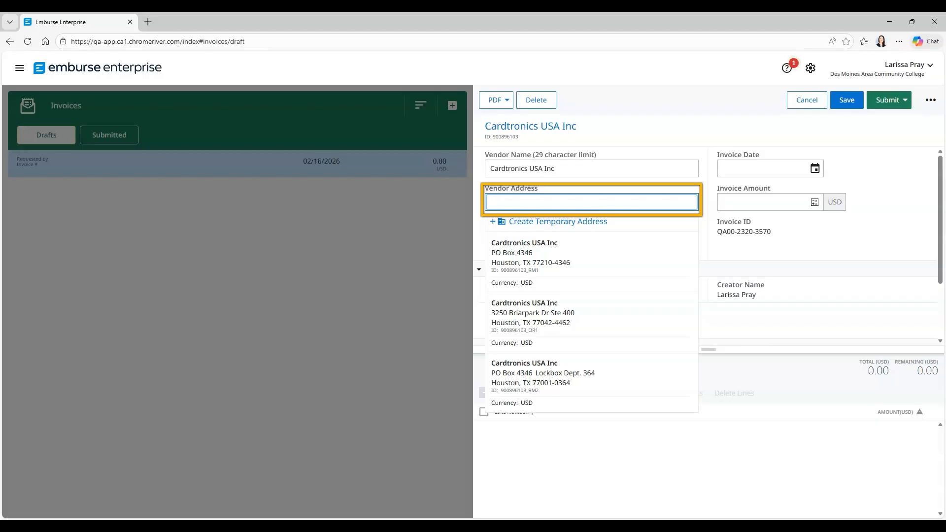
click(531, 258)
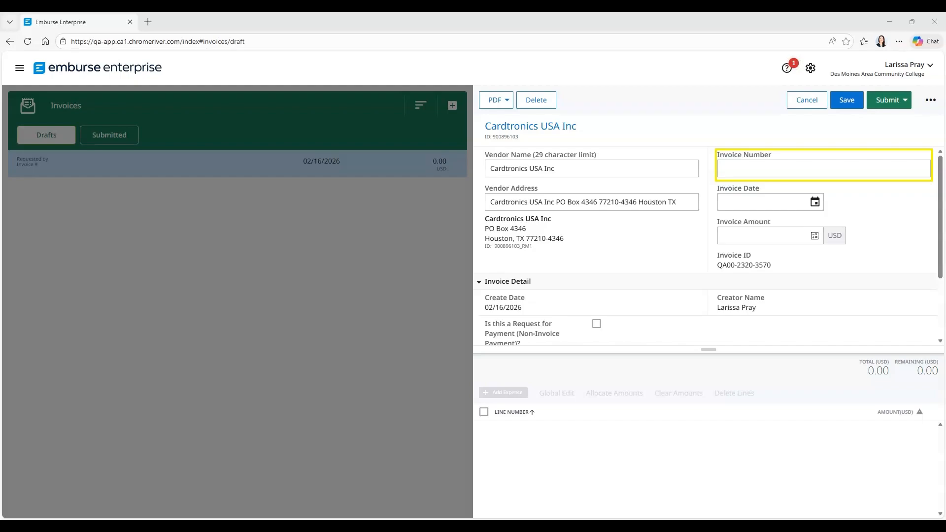
click(823, 169)
text(412)
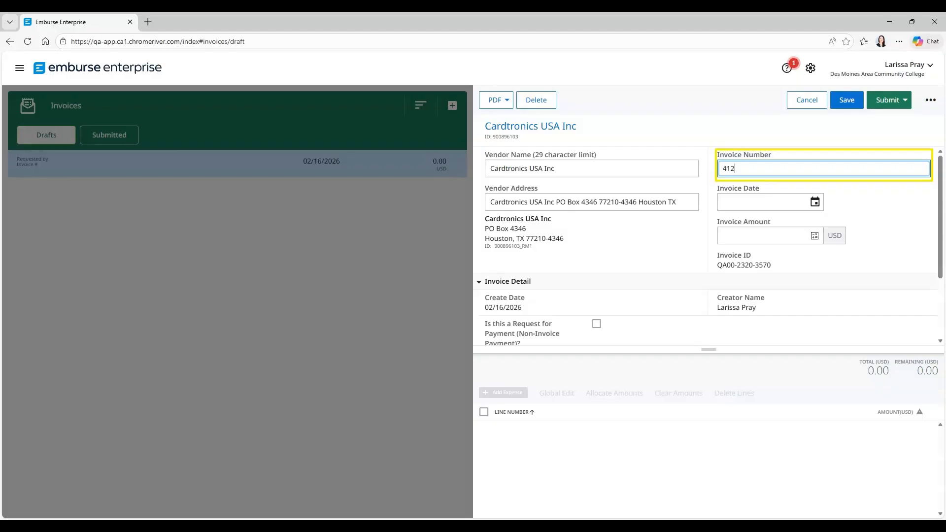
text(93788)
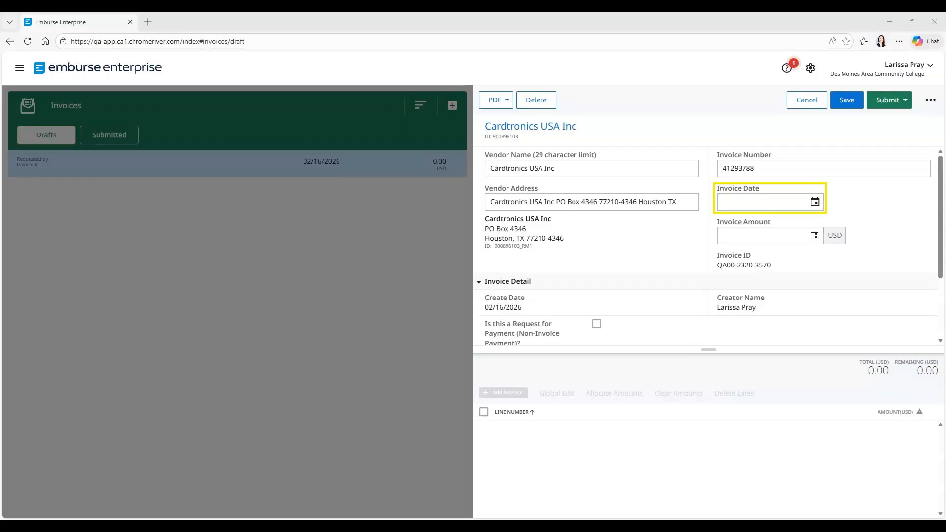
- Set the invoice date to December 23, 2025
click(763, 202)
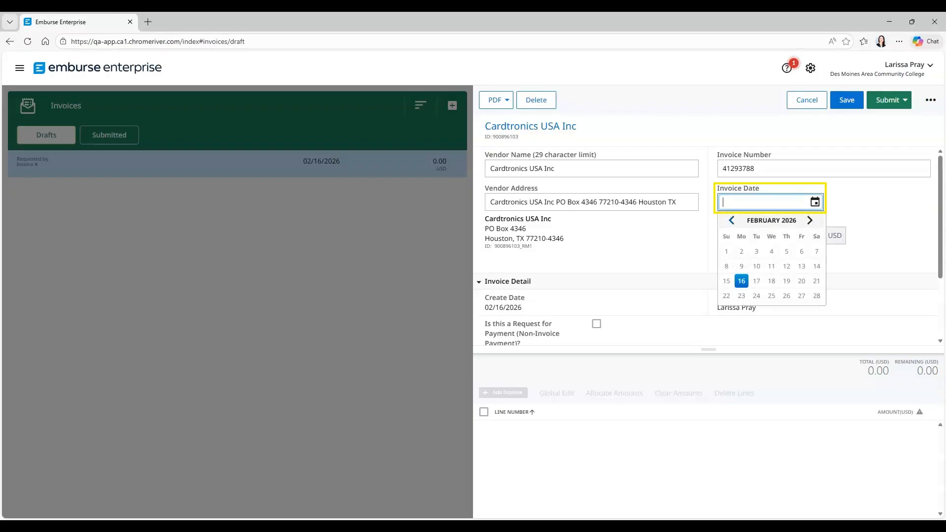
click(731, 221)
click(731, 221)
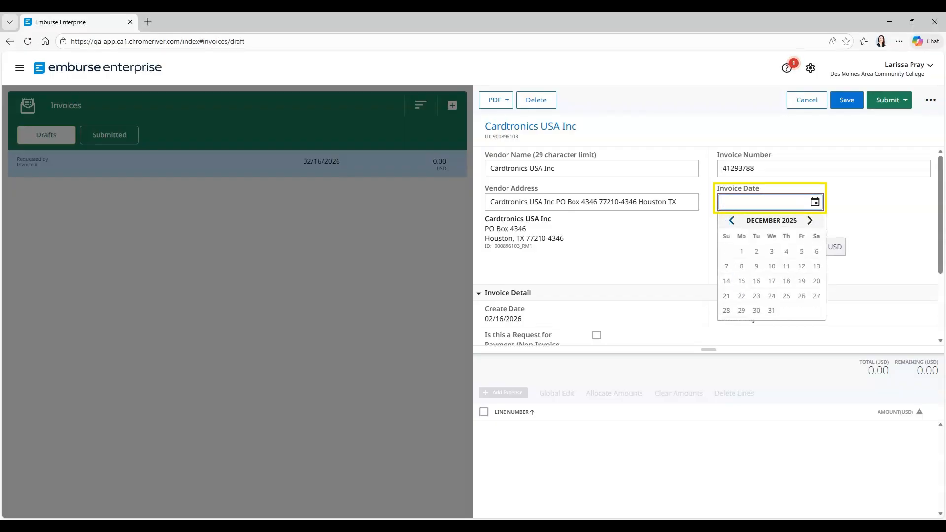
click(756, 295)
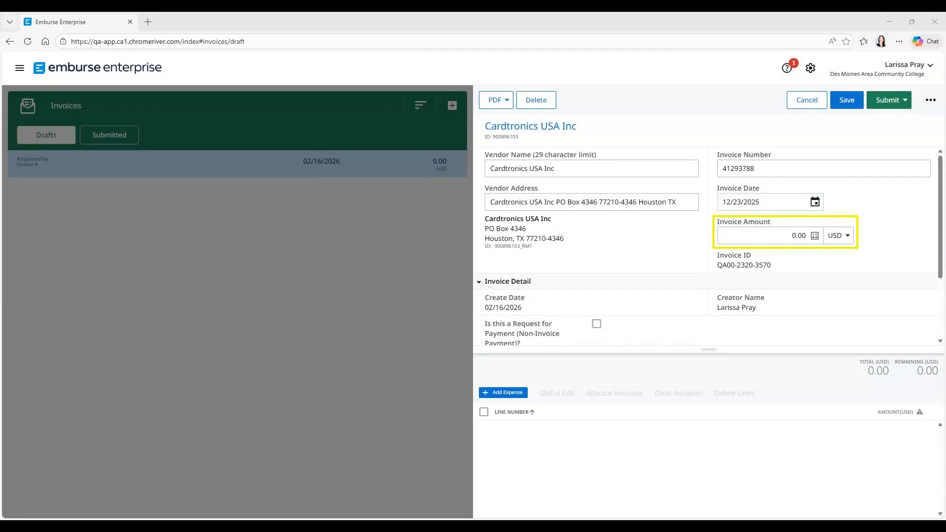
- Enter an invoice amount of 2,750.00 USD
click(769, 236)
text(2750.00)
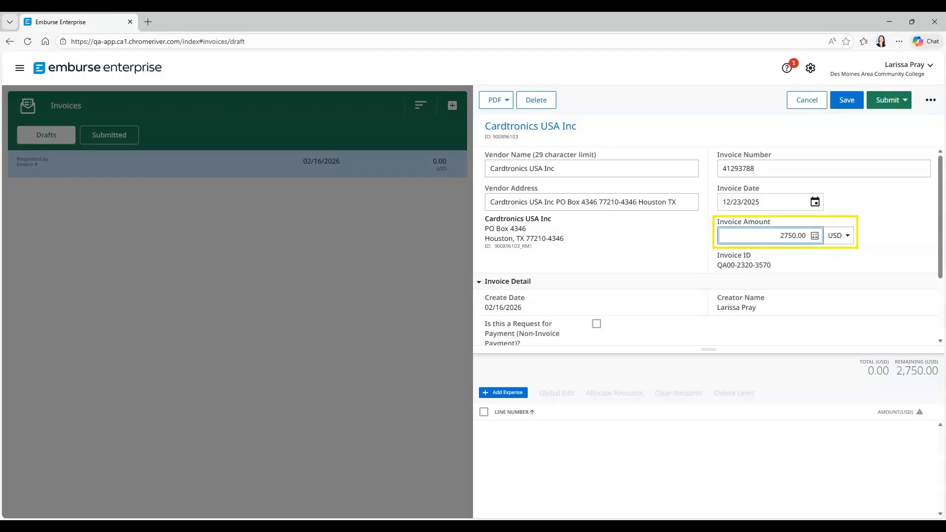
key(Tab)
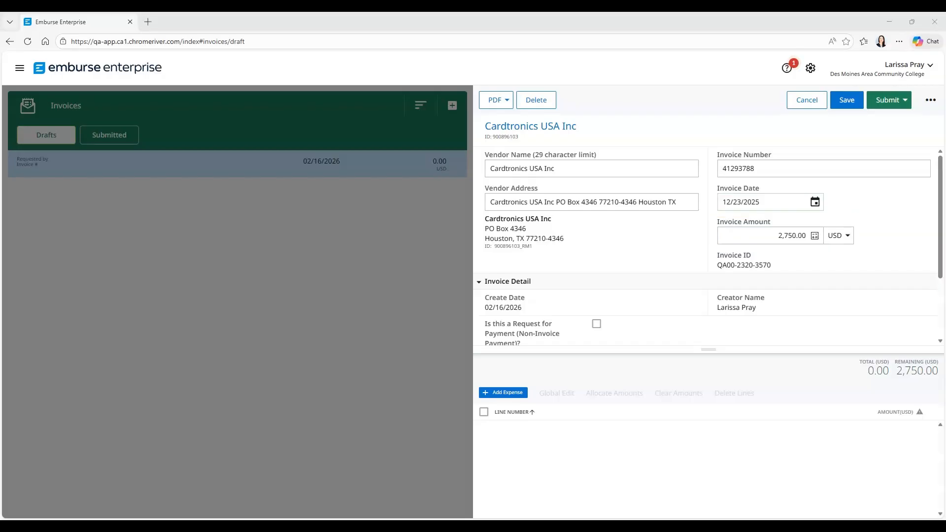
scroll(708, 247, down, 2)
drag(940, 249, 940, 274)
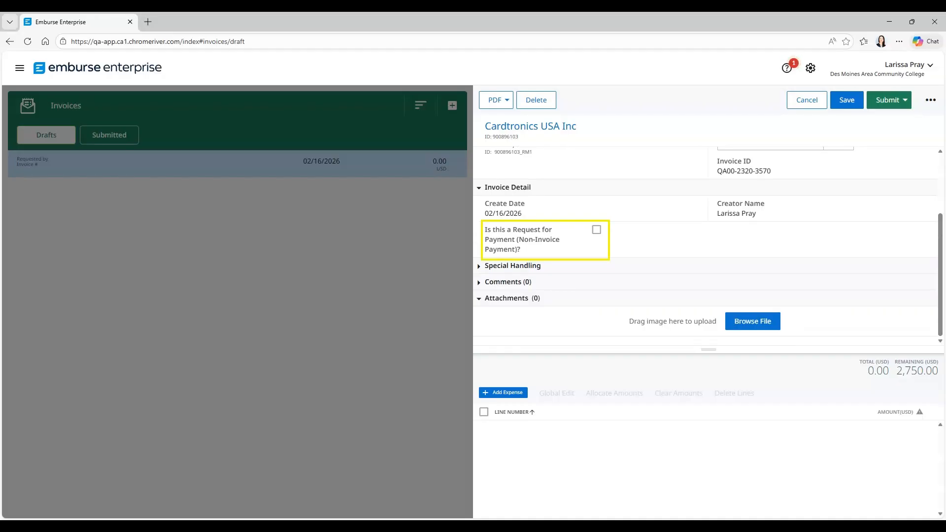
- Under Special Handling, set Pick Up Check to 'Yes, Pickup by' with the chosen staff member
click(513, 266)
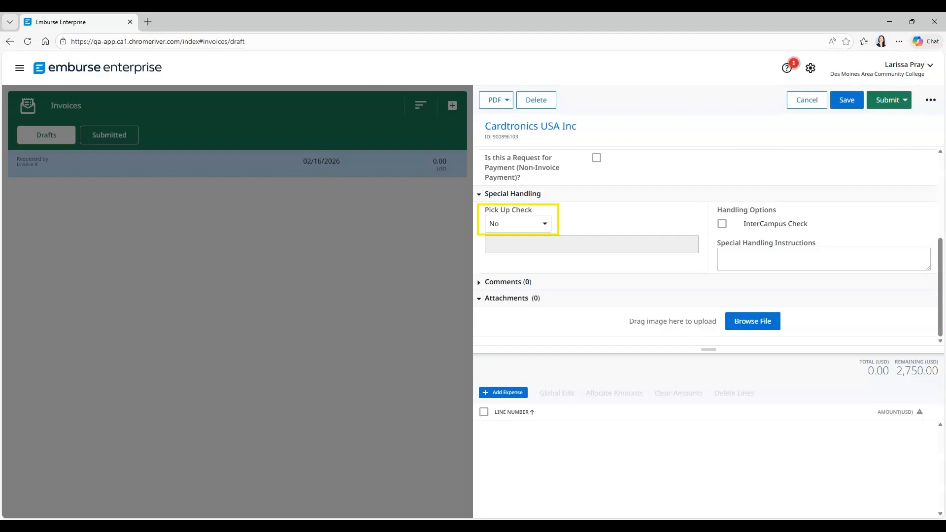
click(518, 224)
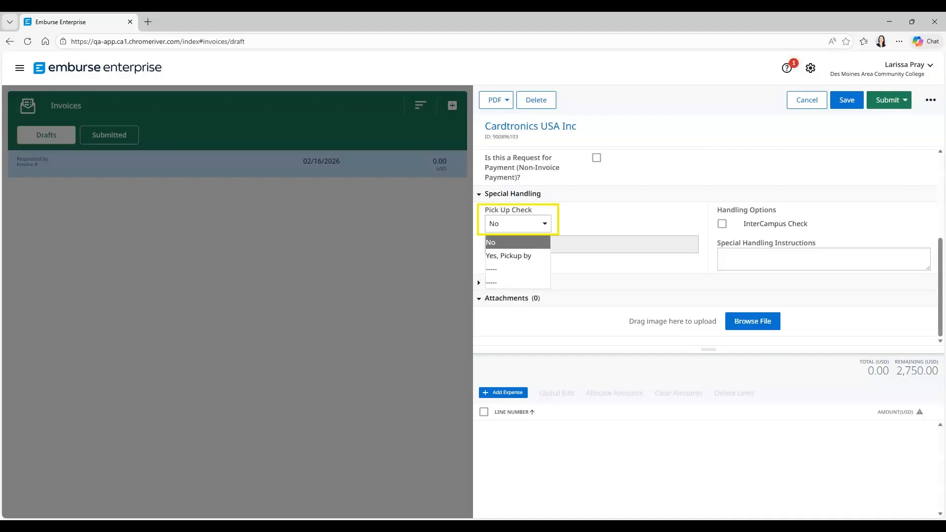
key(Down)
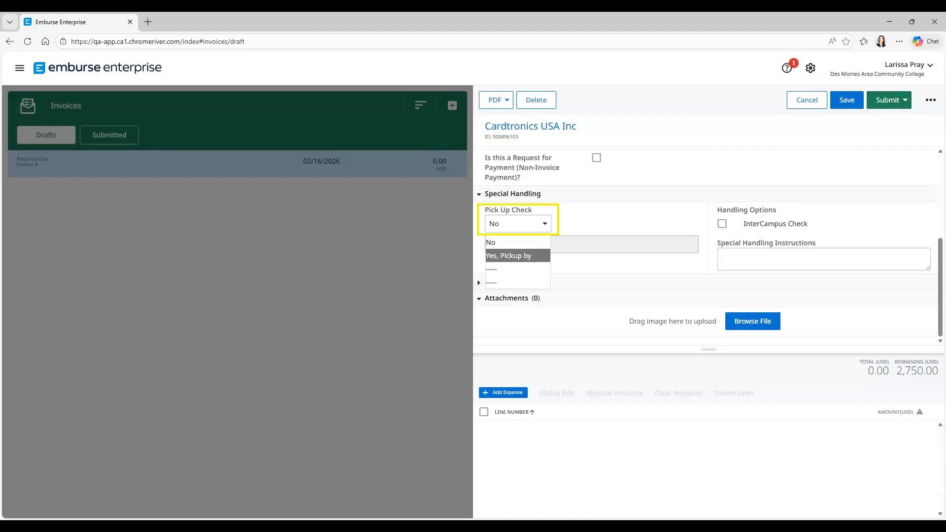
key(Return)
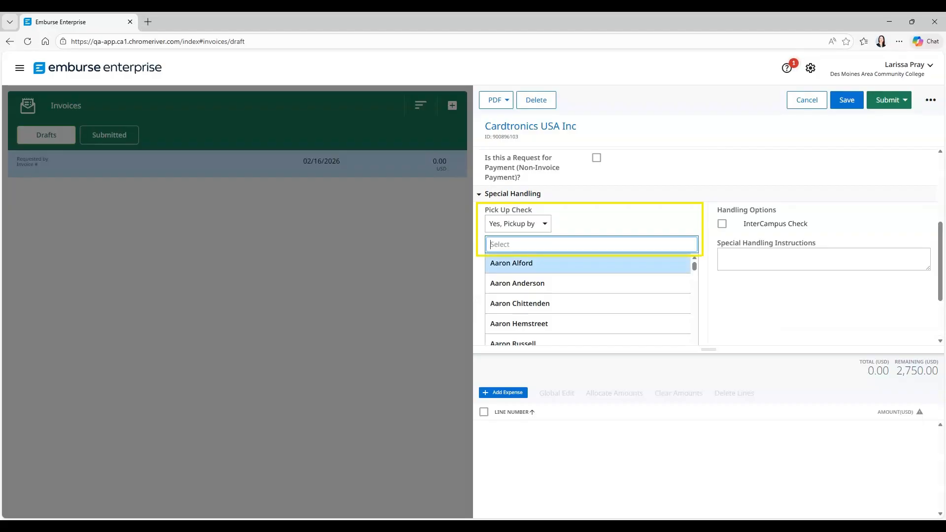
text(Bruck)
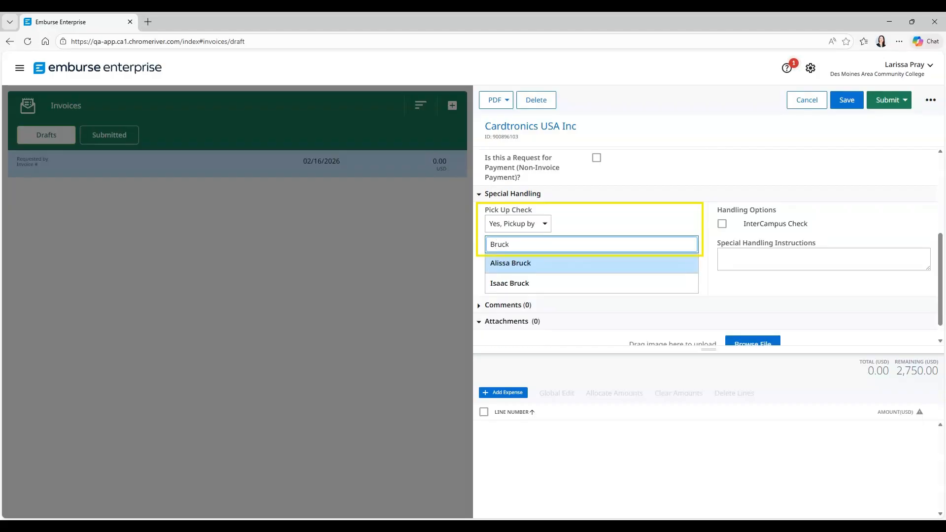
key(Return)
- Tick InterCampus Check and add handling instructions naming the recipient at Business Office - Ankeny Bldg 1
click(722, 223)
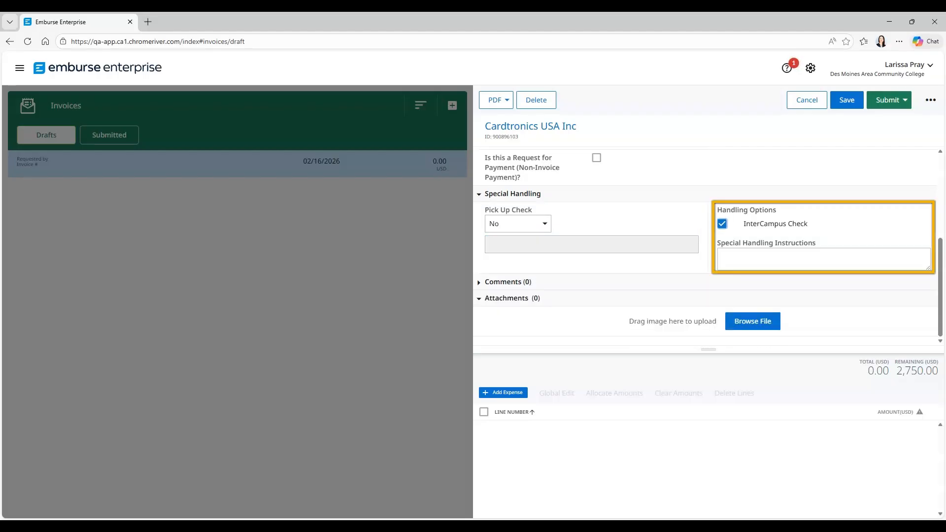
click(723, 255)
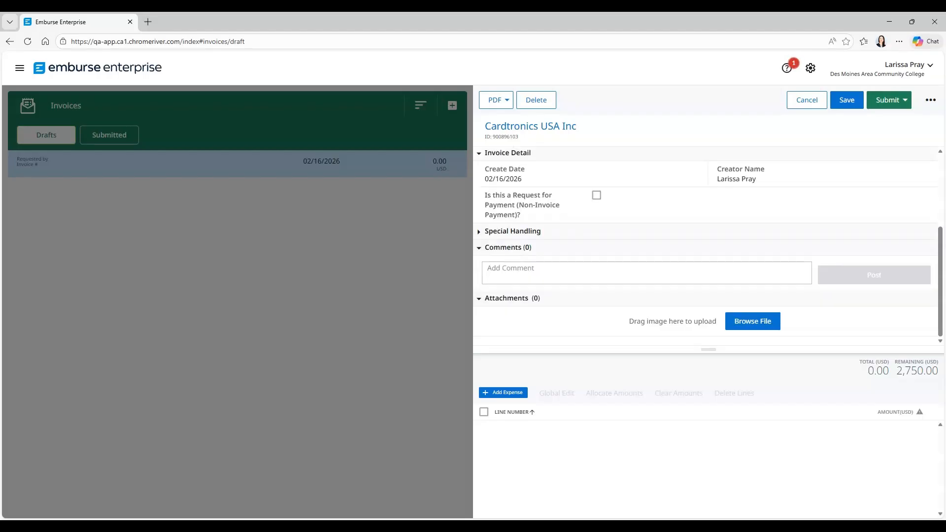
- Post the invoice comment 'Please send a copy of the invoice with the check.'
click(646, 273)
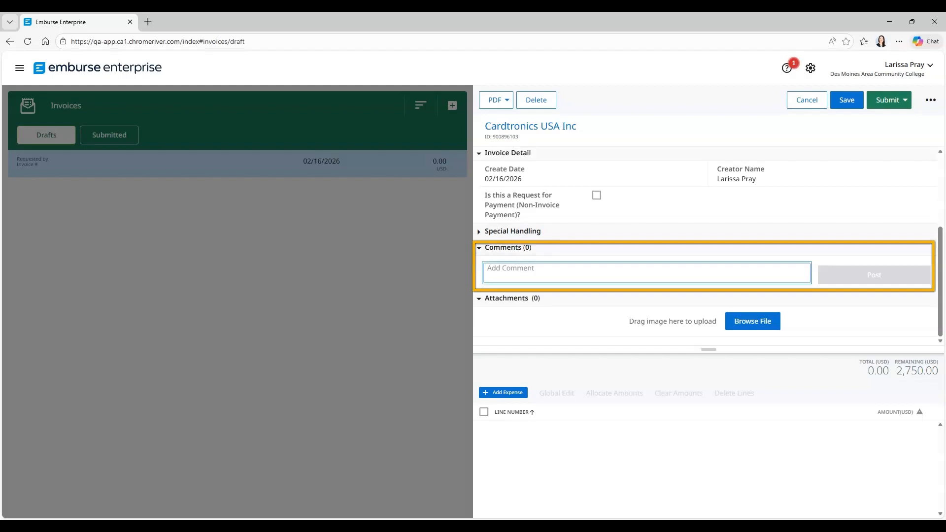
text(Please send a copy of the invoice with the ch)
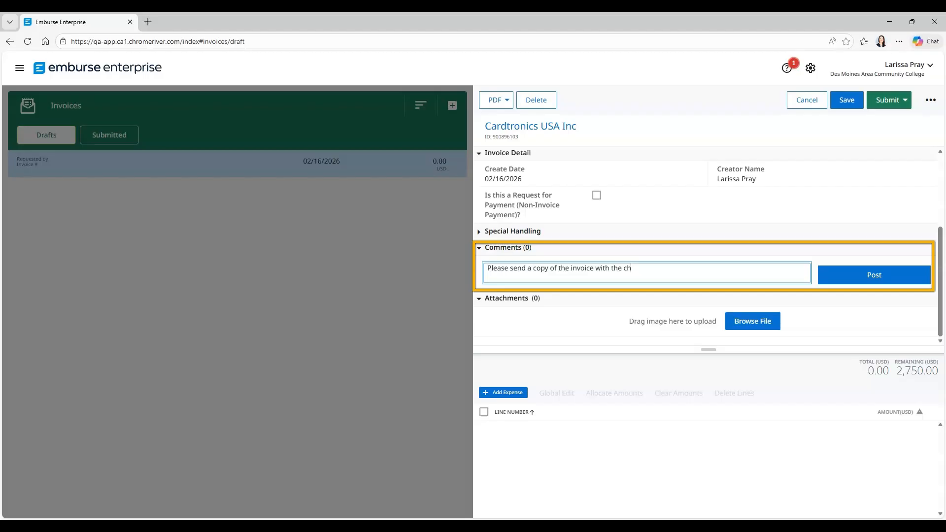
text(eck.)
click(874, 275)
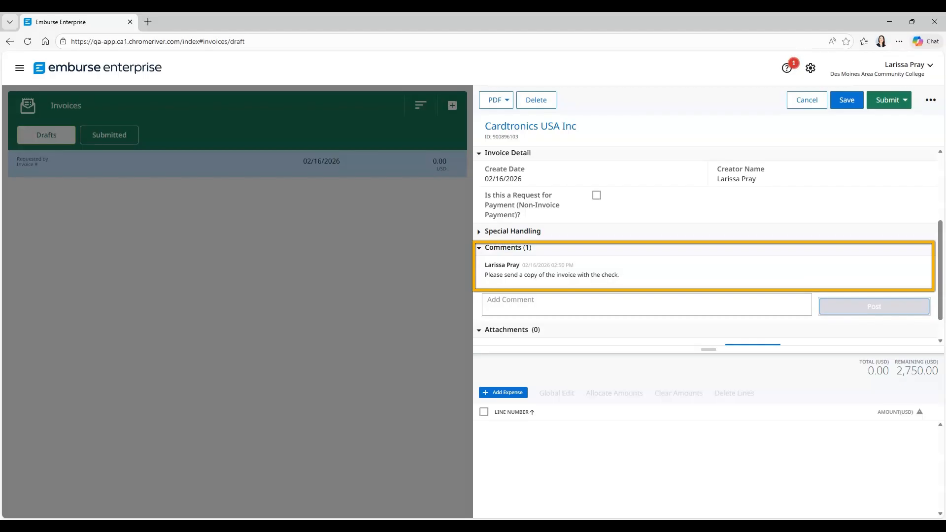
drag(940, 271, 940, 286)
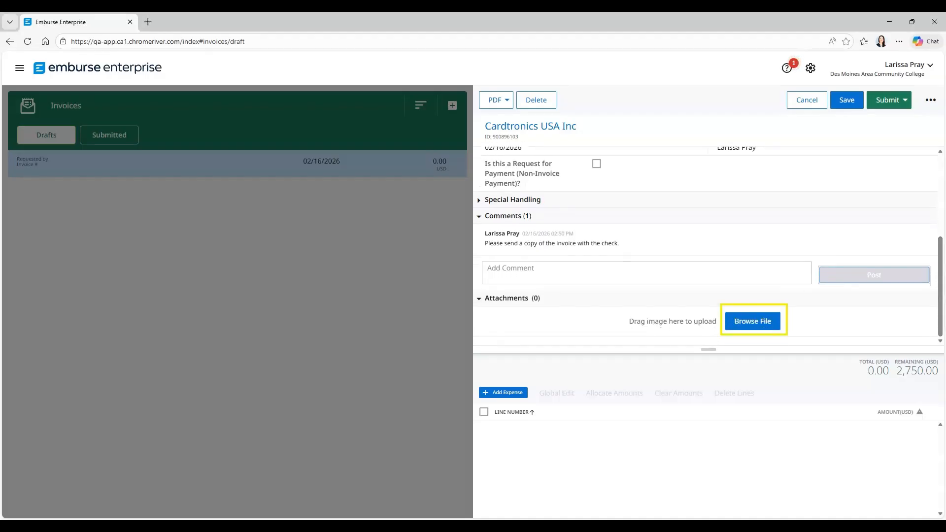
- Attach the Emburse Invoice Test_Cardtronics PDF without data extraction and enlarge the expense lines pane
click(753, 321)
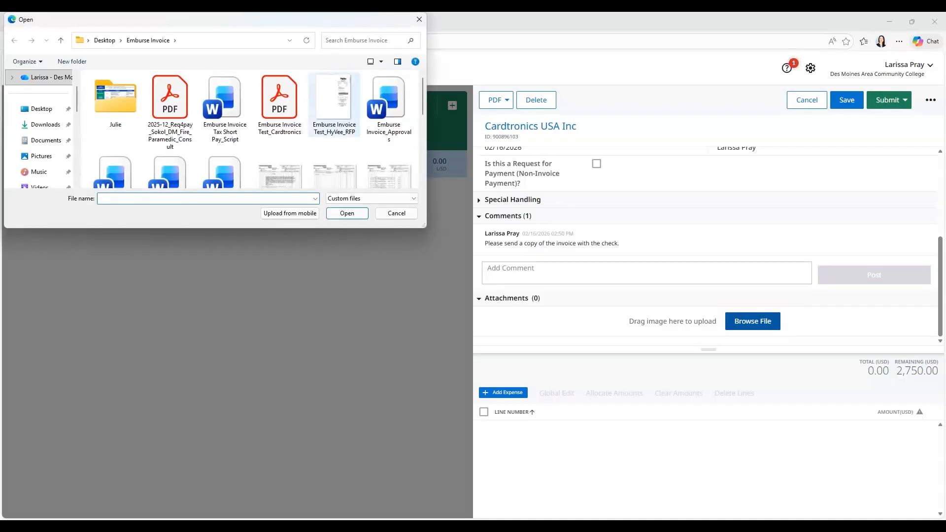
click(279, 105)
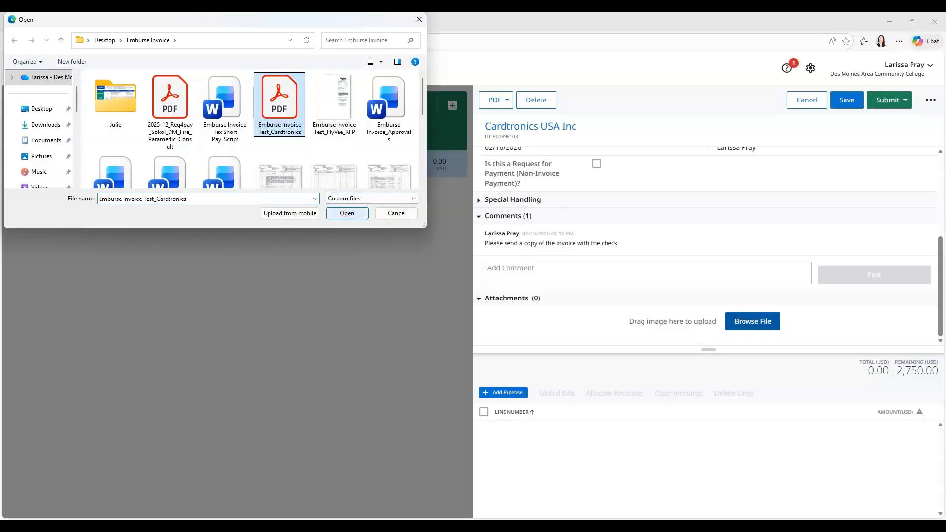
click(347, 213)
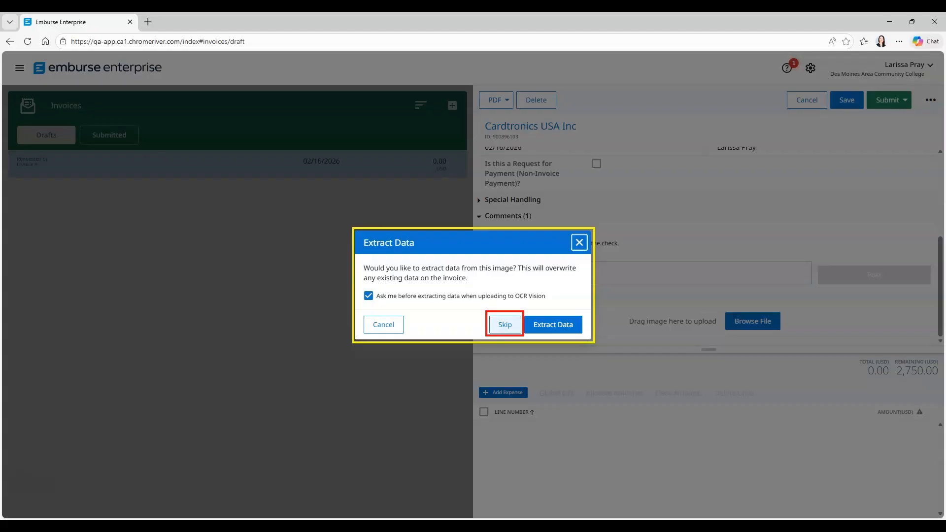
click(504, 325)
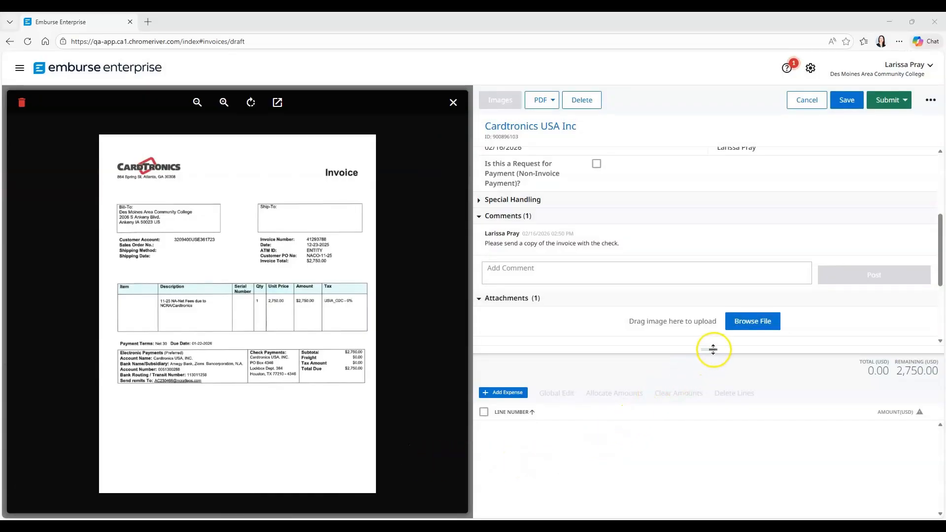
drag(707, 349, 708, 185)
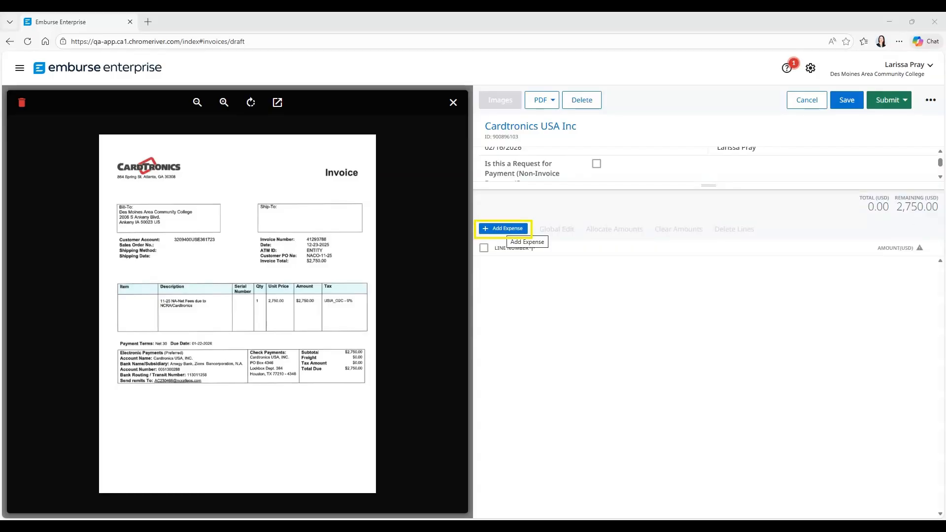
- Add an invoice line with quantity 1, unit price 2750.00 and the NA-Net Fees description
click(503, 228)
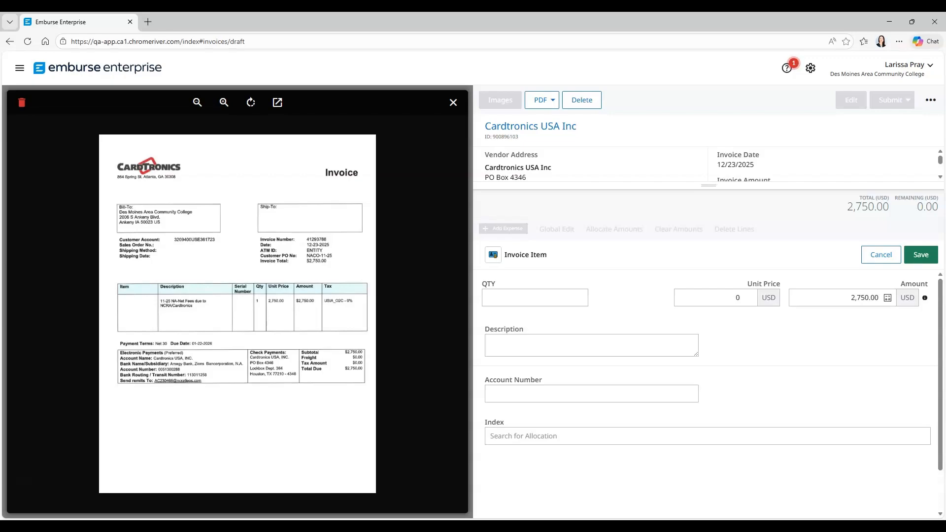
click(535, 298)
click(535, 297)
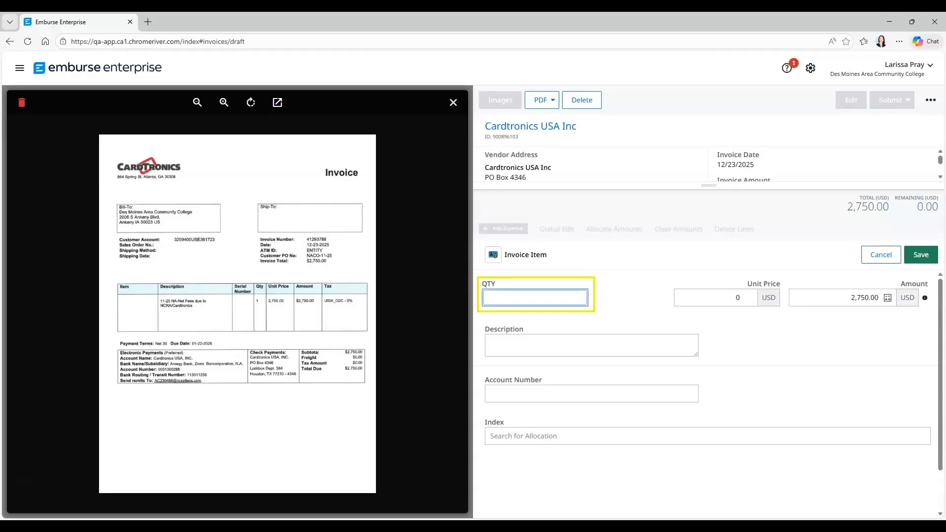
text(1)
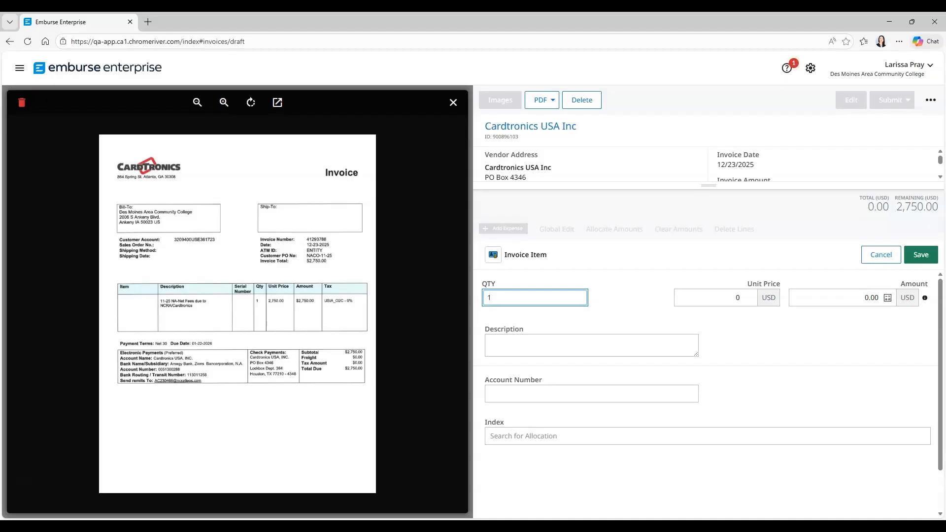
key(Tab)
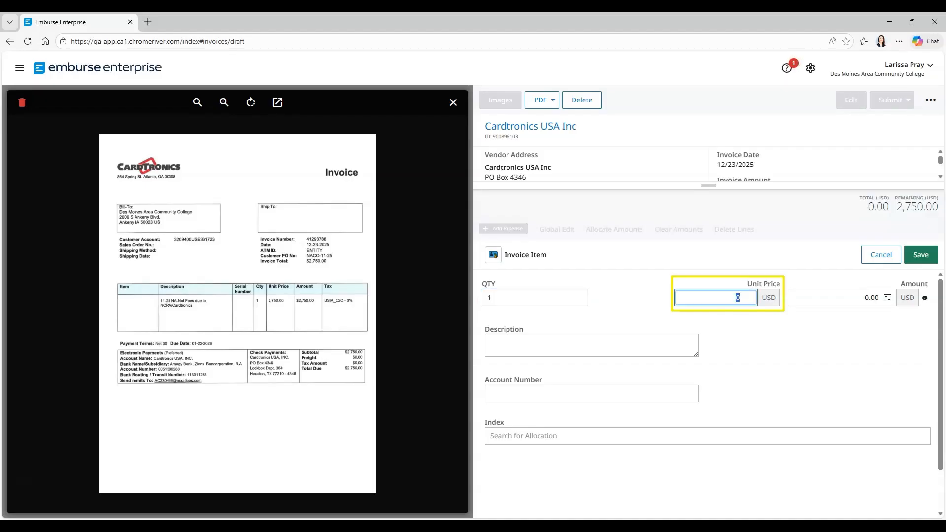
text(2750.00)
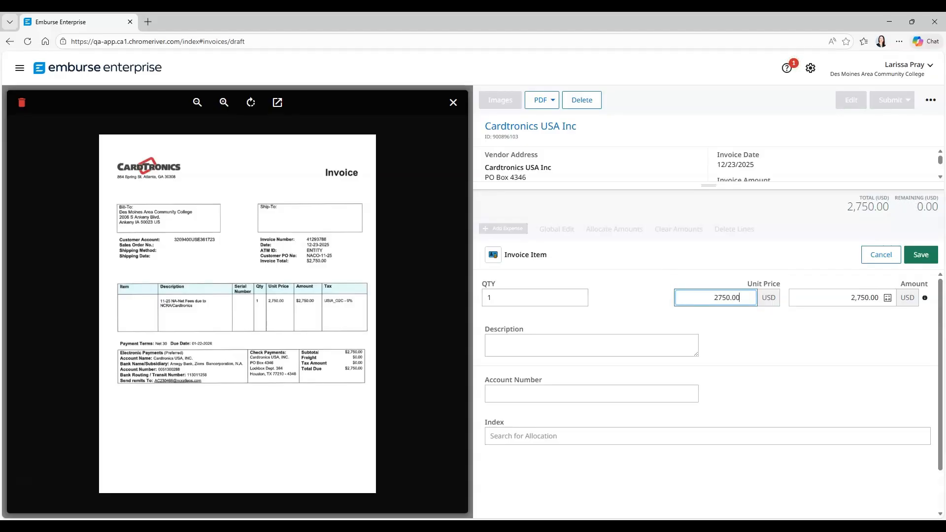
click(591, 345)
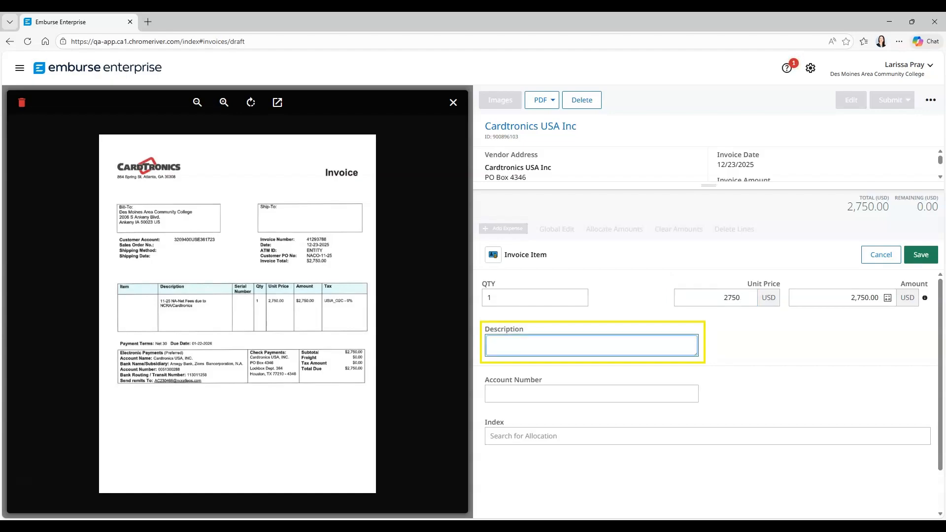
text(11-25 NA-Net Fees due to NCRA/Car)
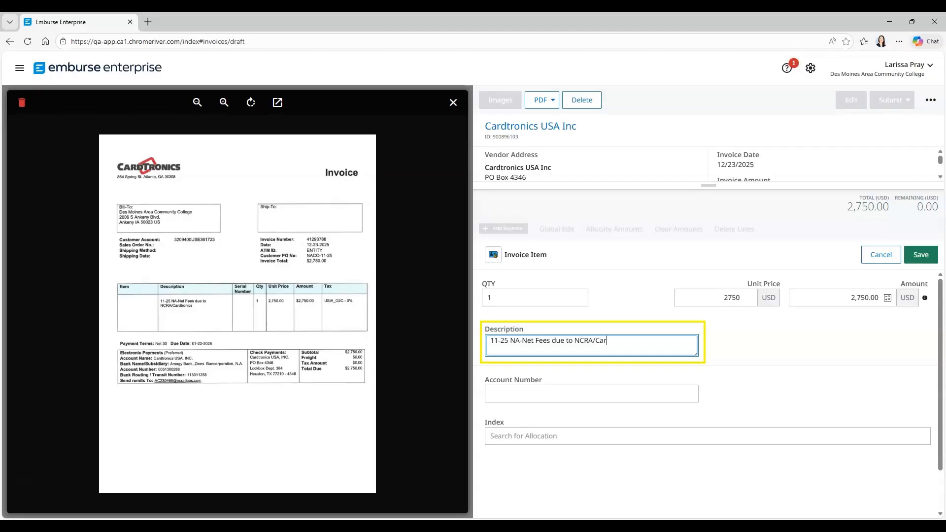
text(dtronics - Business Office)
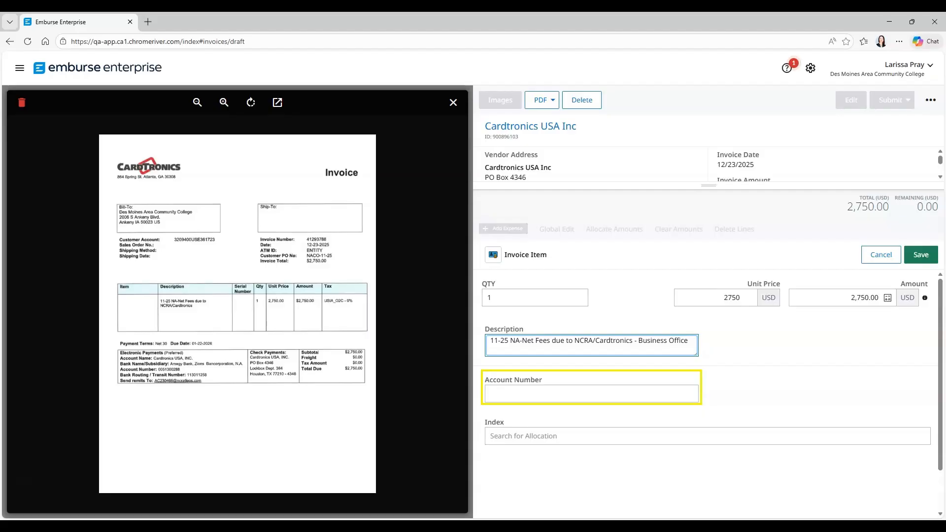
- Code the line to account 6269 - Other Company Services and index IDCARD, and save it
click(592, 393)
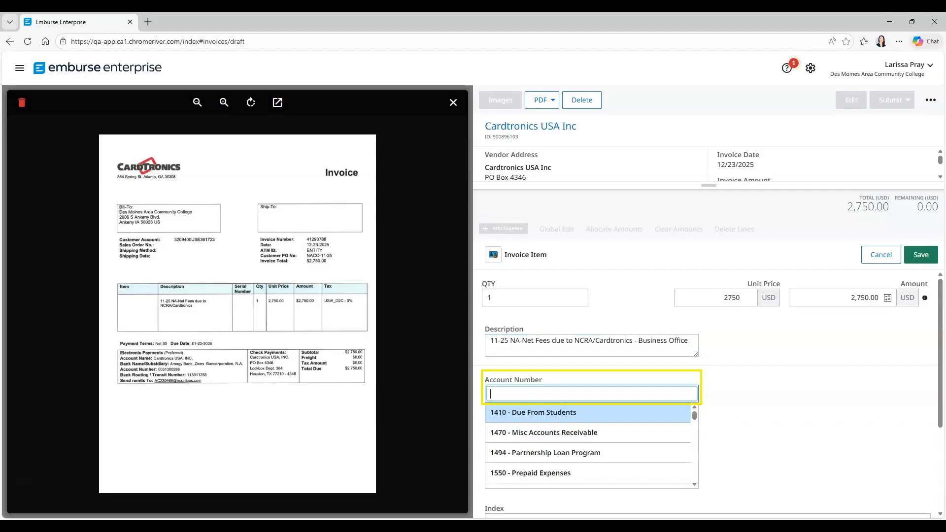
text(6269)
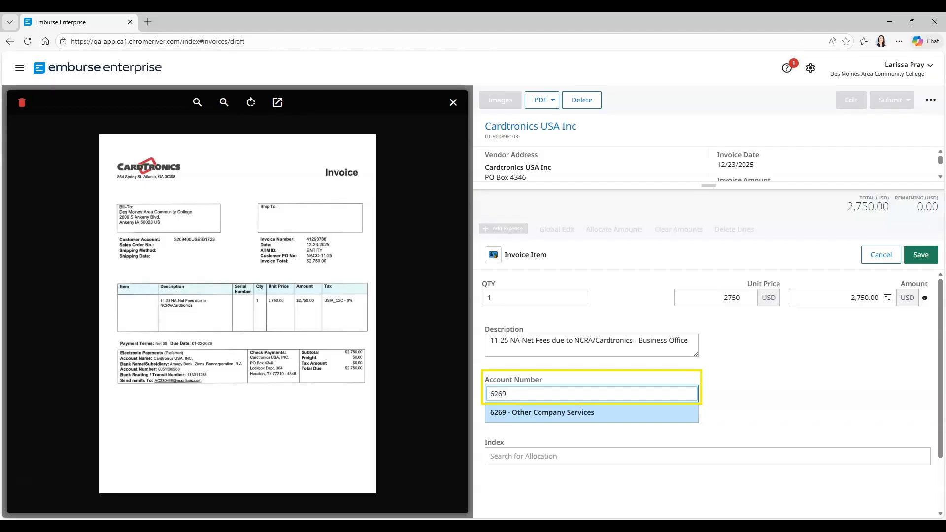
key(Return)
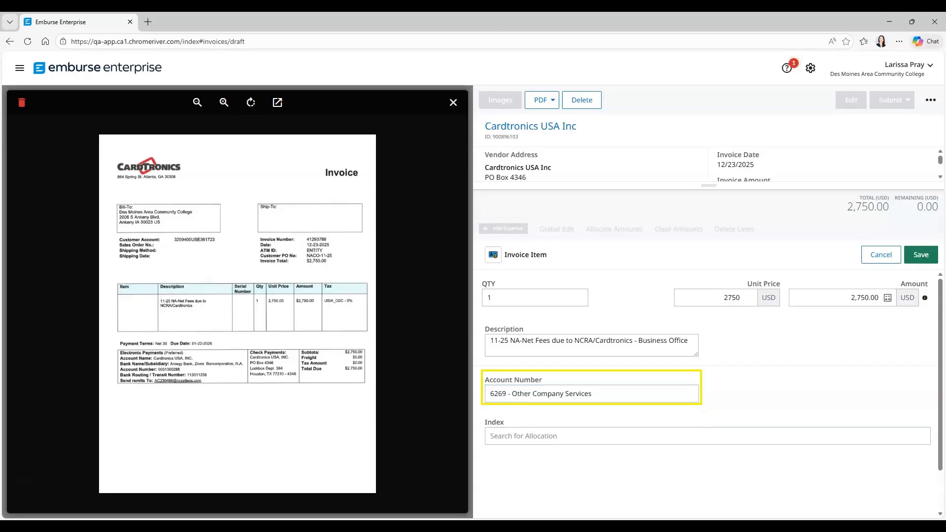
click(708, 436)
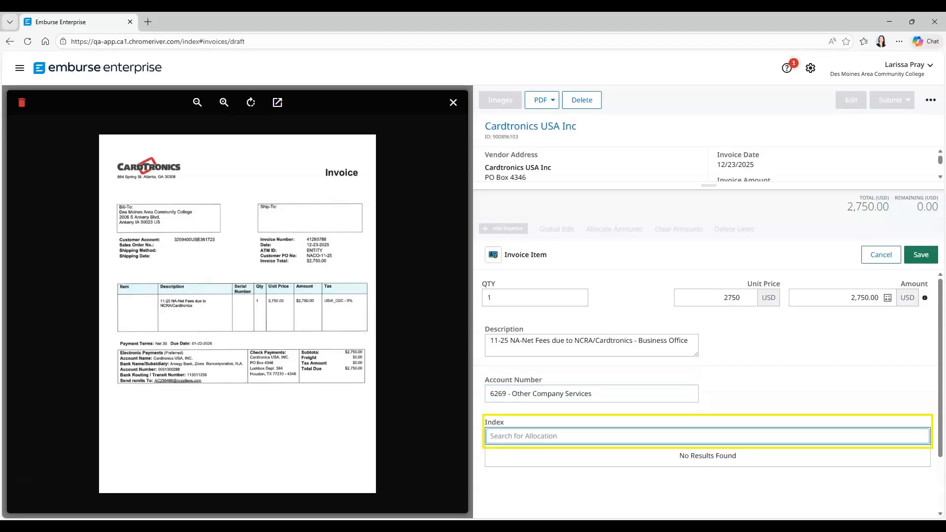
text(idcard)
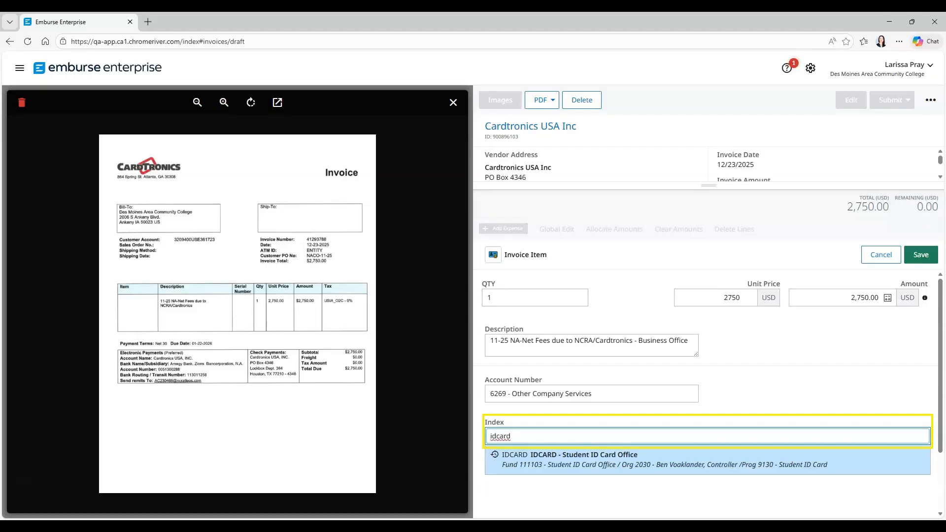
click(708, 460)
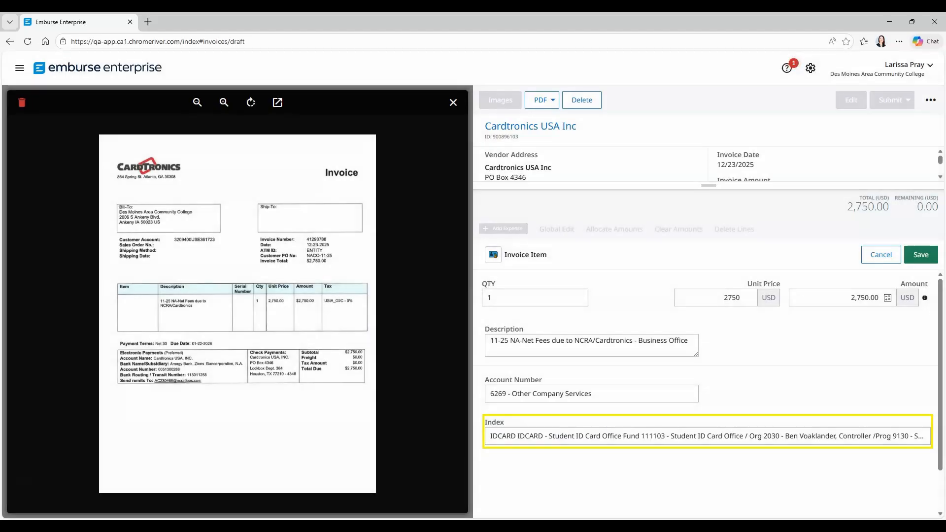
click(921, 254)
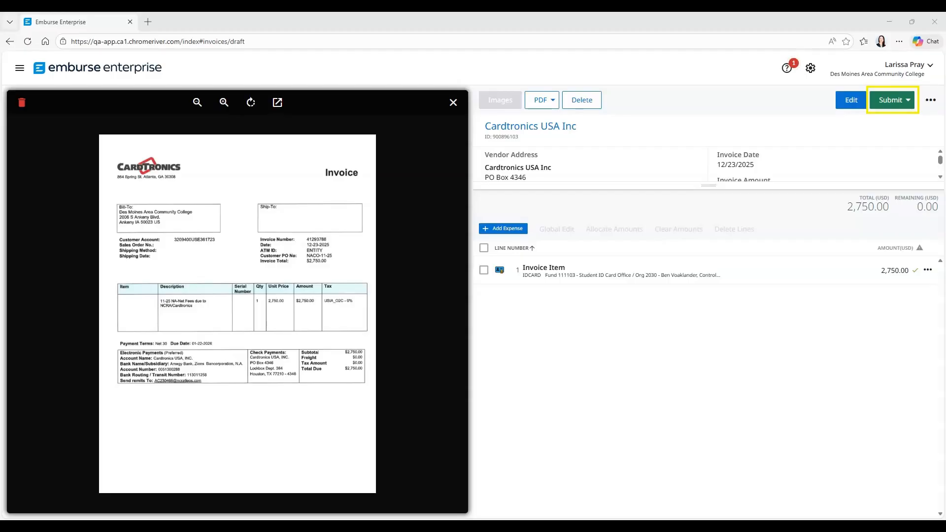
- Approve the Cardtronics USA Inc invoice and confirm the approval
click(892, 100)
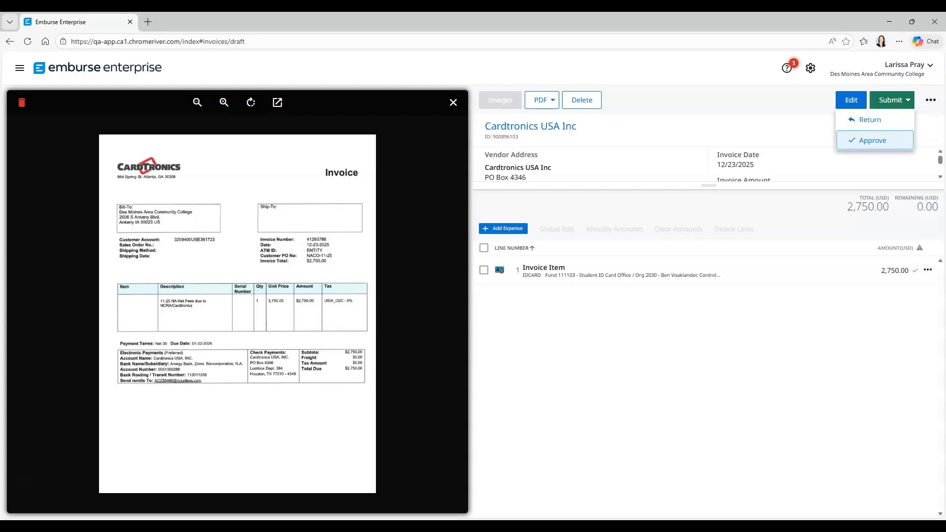
click(872, 140)
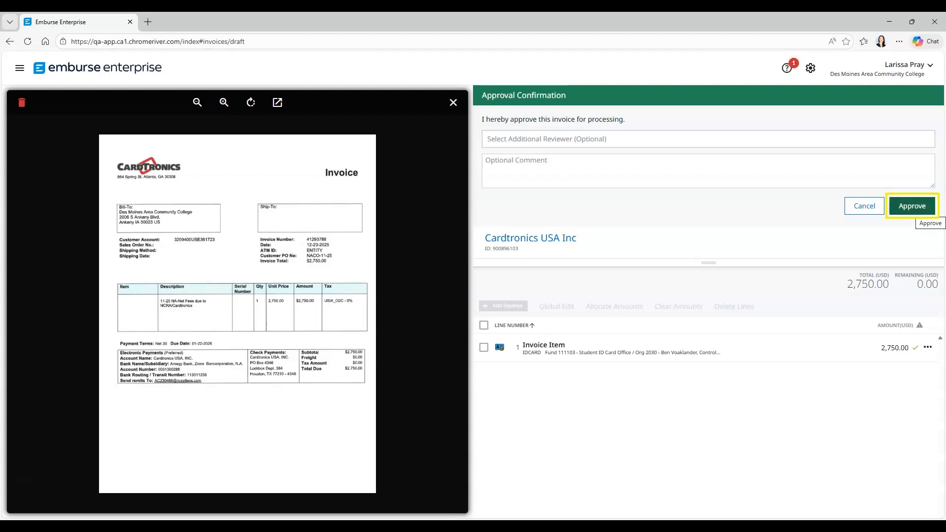
click(912, 206)
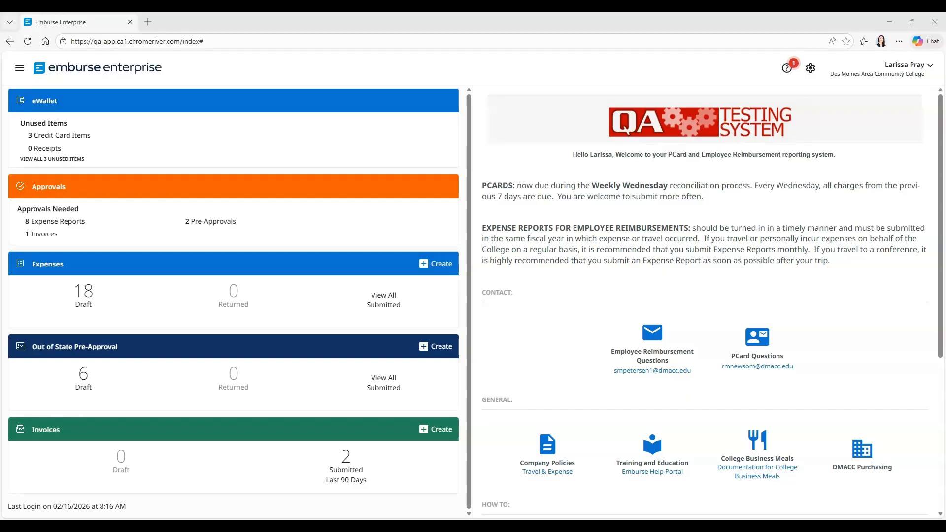
- Create another draft invoice and upload the Emburse Invoice Test_Cardtronics PDF with data extraction
click(443, 428)
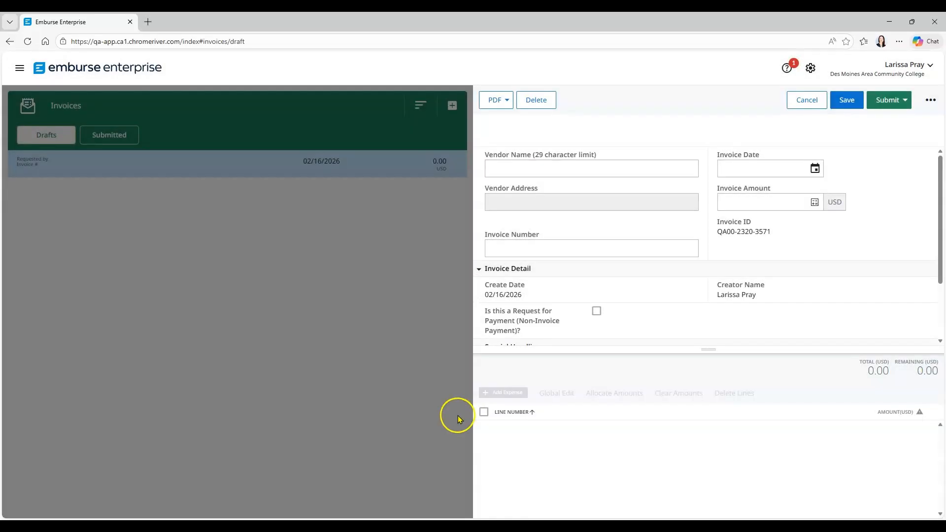
scroll(714, 274, down, 3)
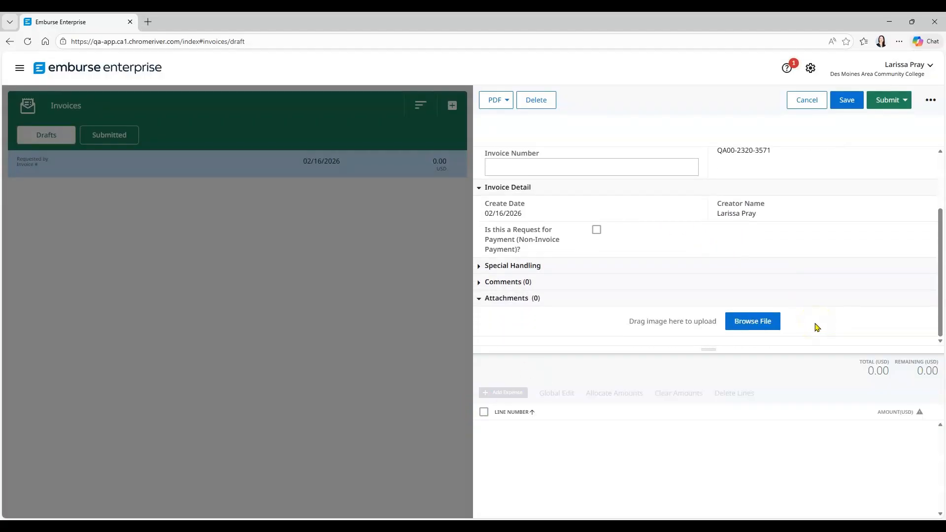
click(767, 324)
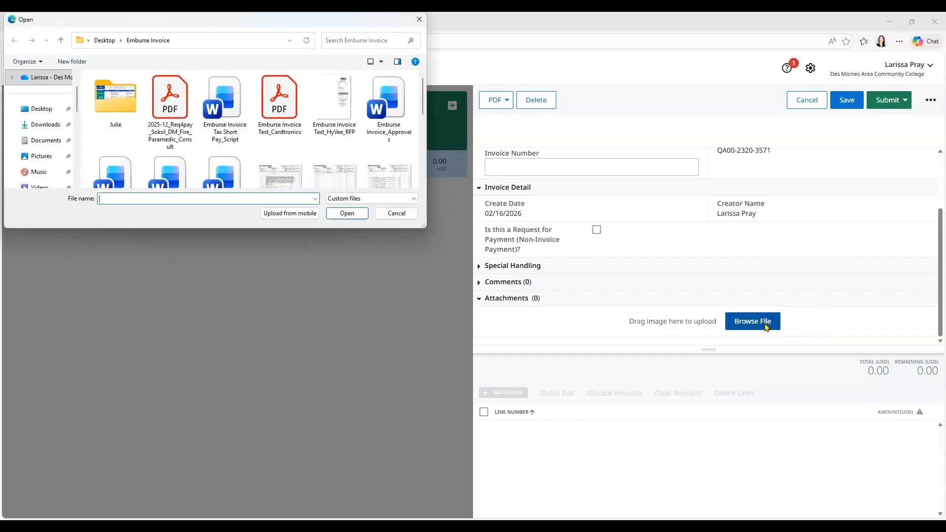
click(284, 110)
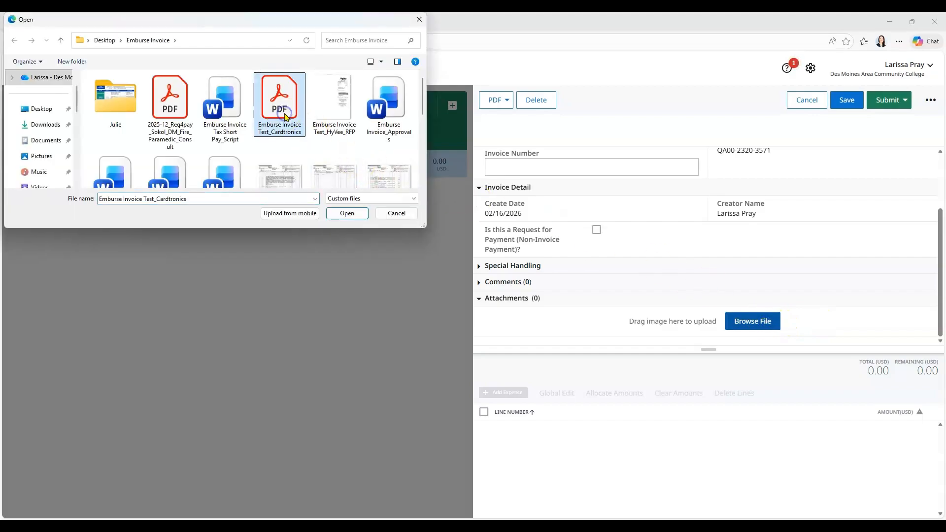
click(345, 214)
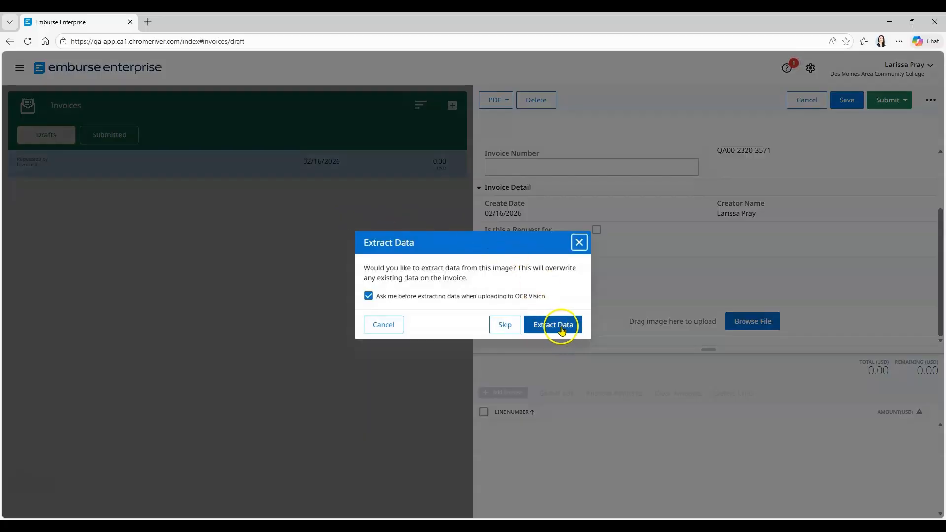
click(555, 327)
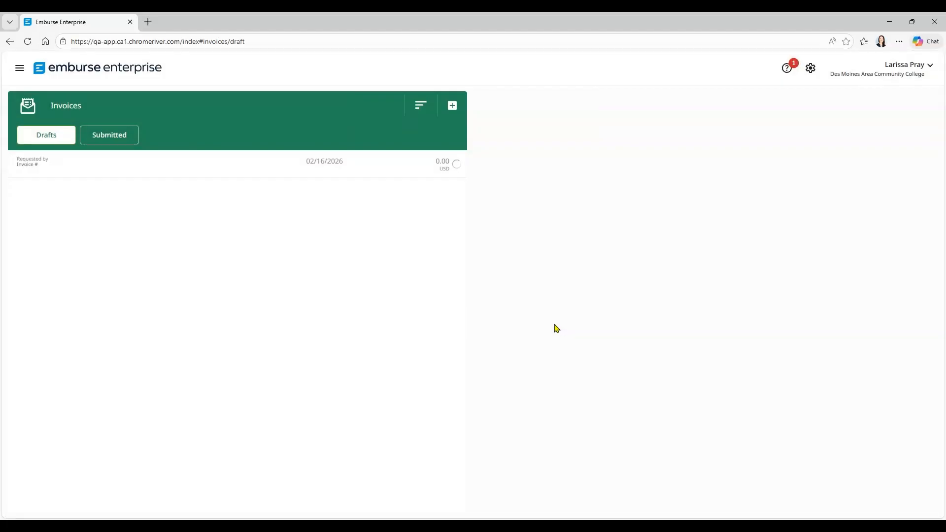
- Open the Cardtronics USA Inc draft with its invoice image and expand the 2,750.00 Invoice Item line
click(252, 170)
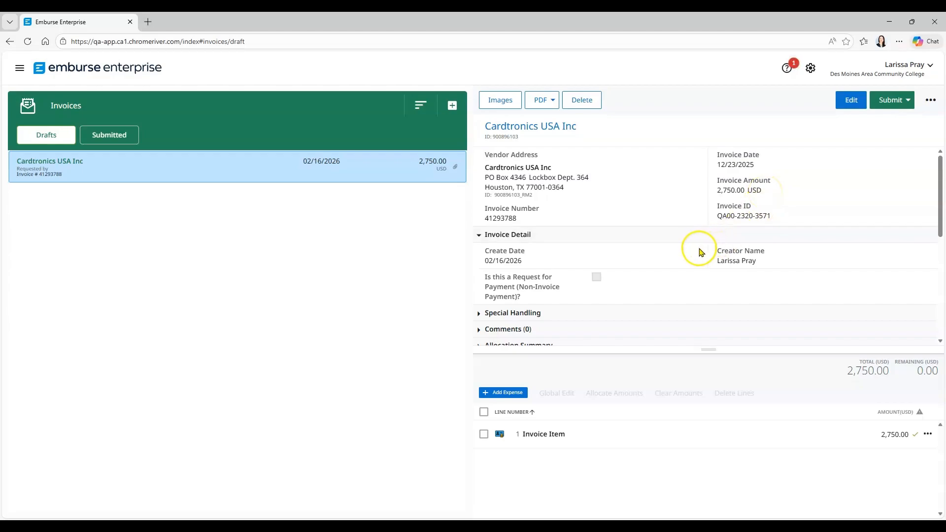
scroll(690, 255, down, 5)
click(858, 276)
scroll(858, 276, down, 1)
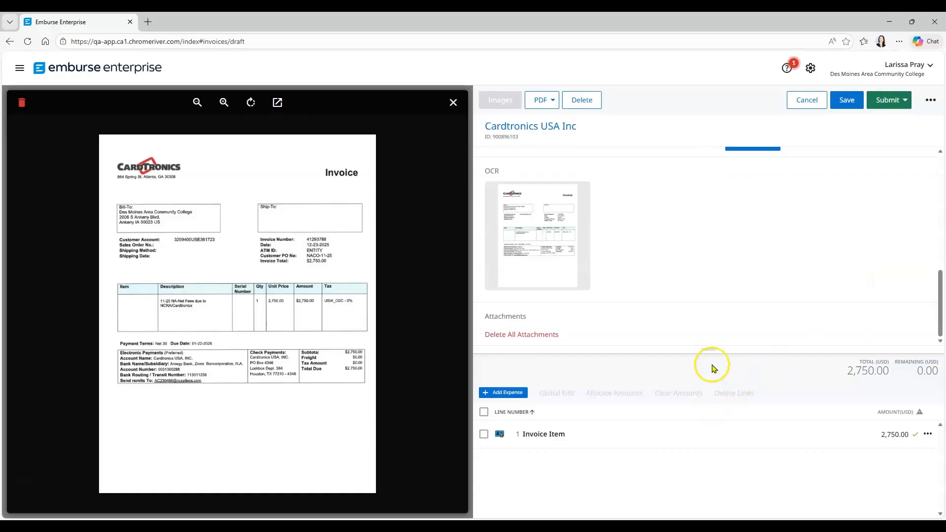
drag(709, 350, 729, 132)
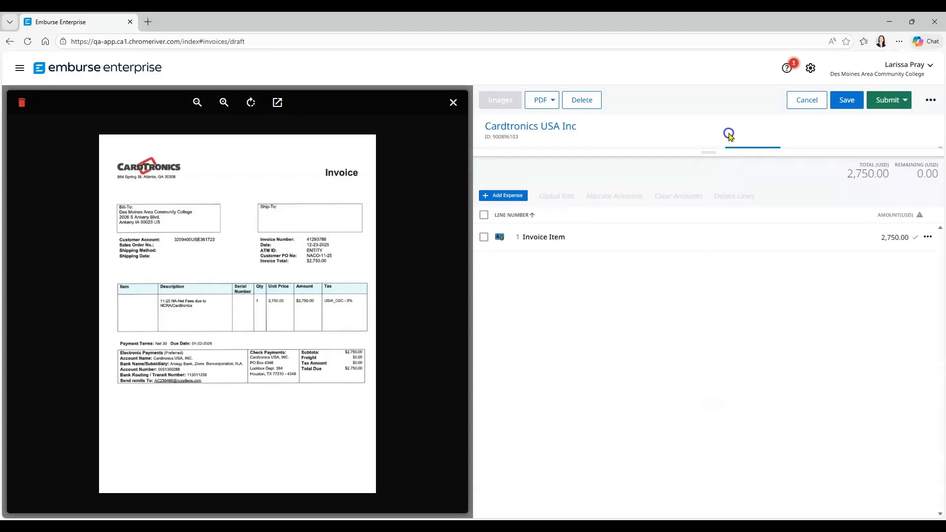
click(576, 242)
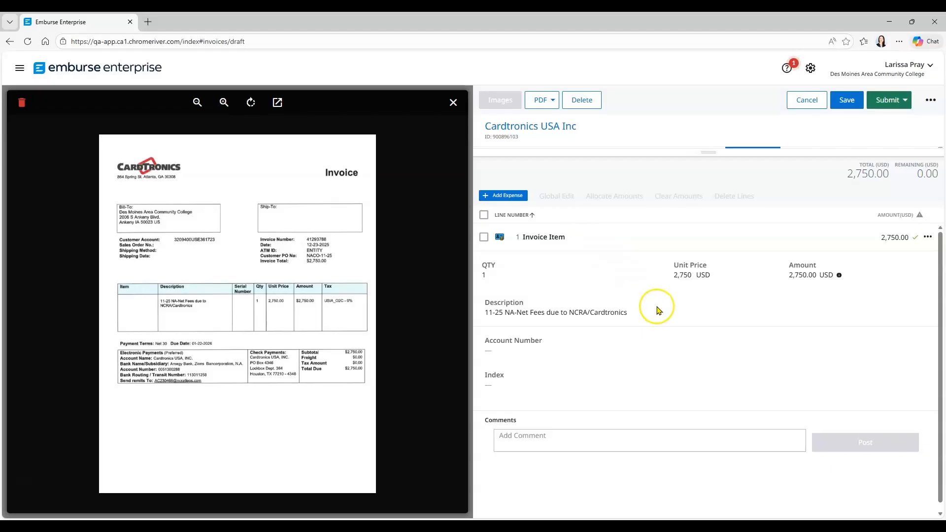
- Edit the item: append ' - Business Office', set account 6269 and index IDCARD, then save
click(926, 238)
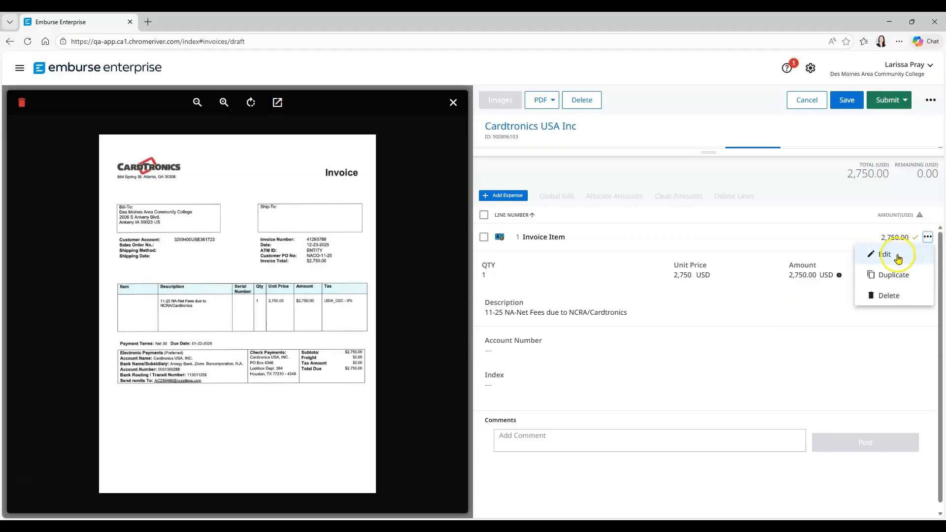
click(905, 256)
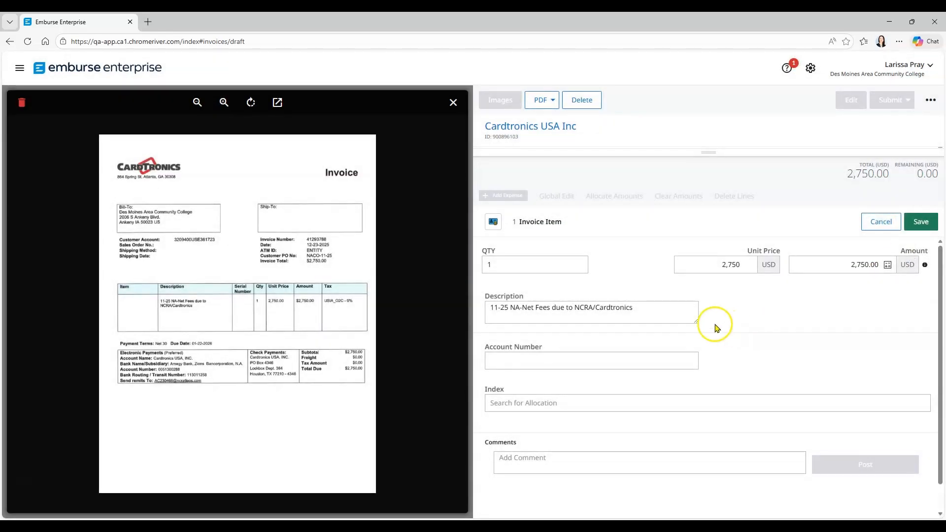
click(657, 305)
text(- Business Office)
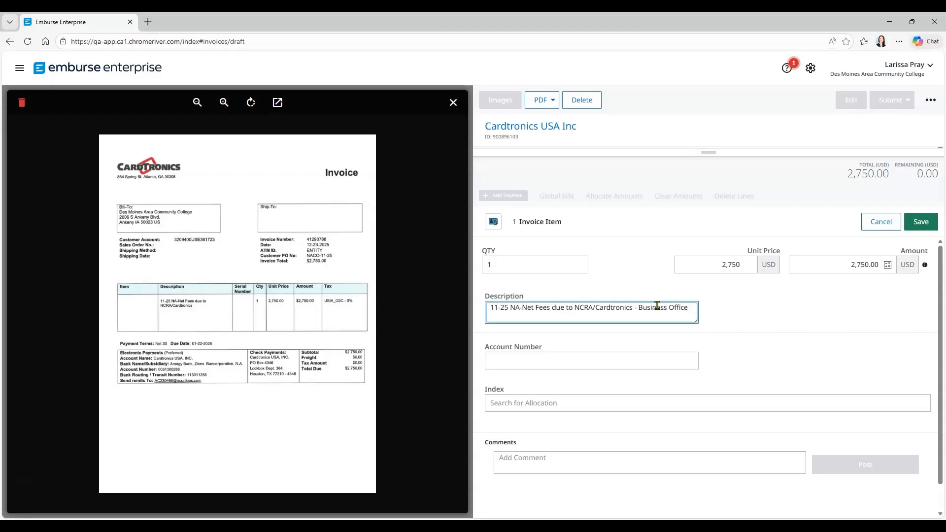
click(635, 357)
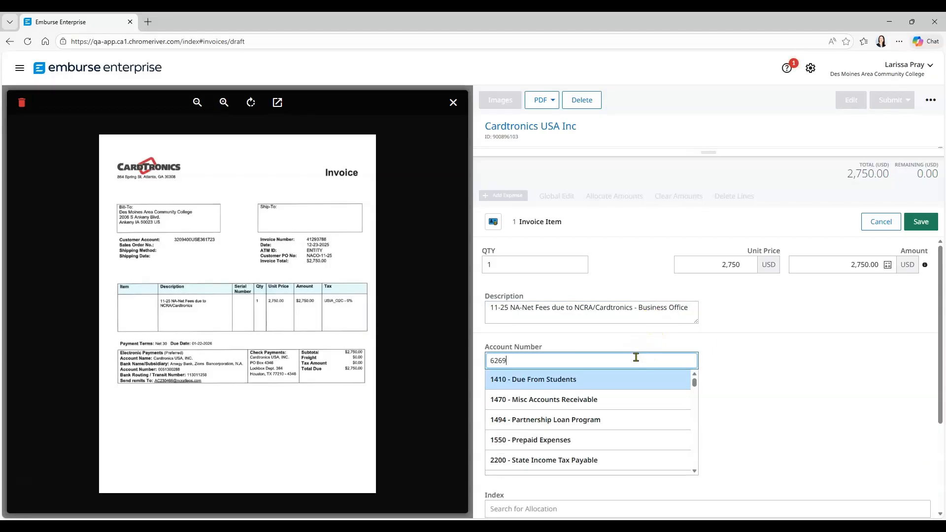
click(612, 383)
click(597, 400)
text(idcard)
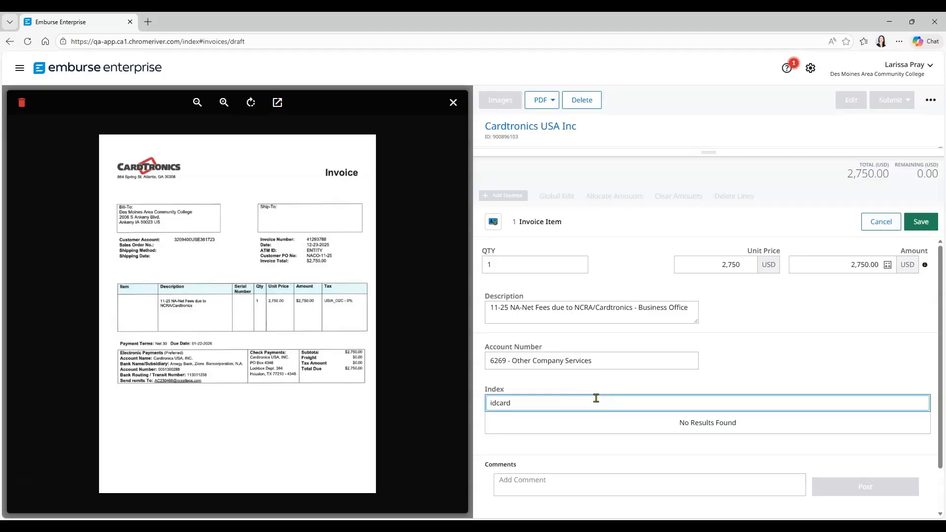
click(595, 420)
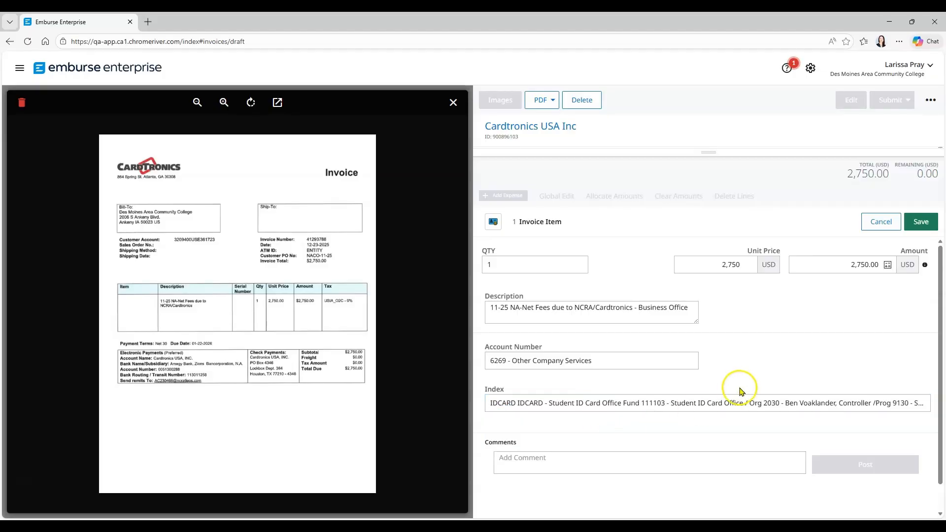
click(919, 225)
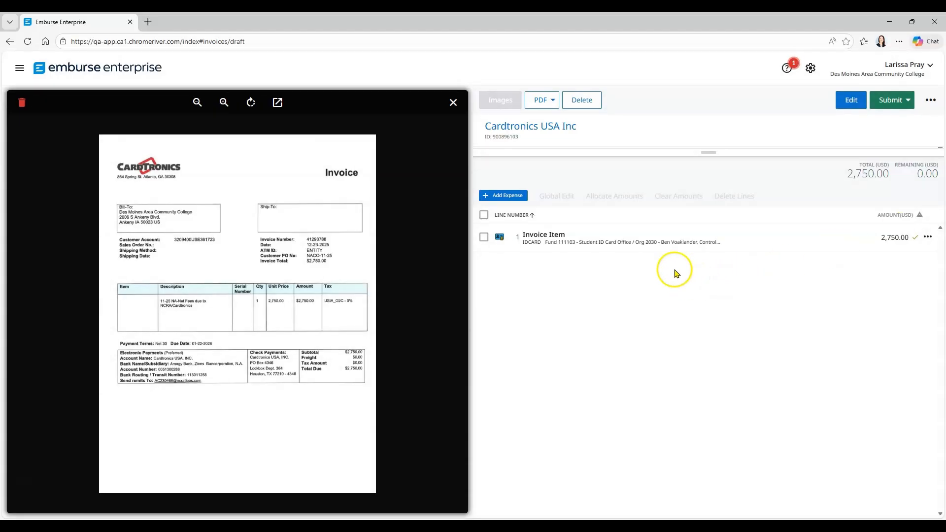
- Approve the Cardtronics invoice, then open the Invoices 3 Submitted list
click(897, 100)
click(895, 138)
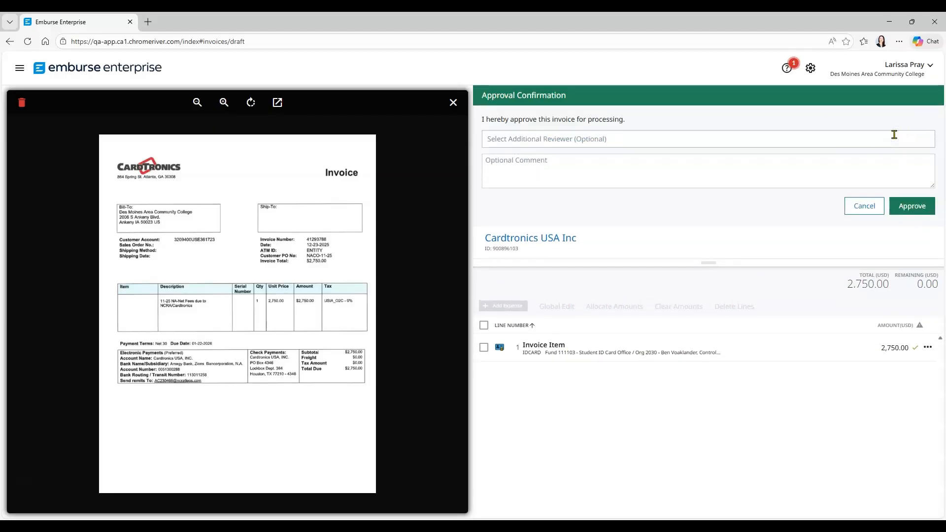
click(919, 207)
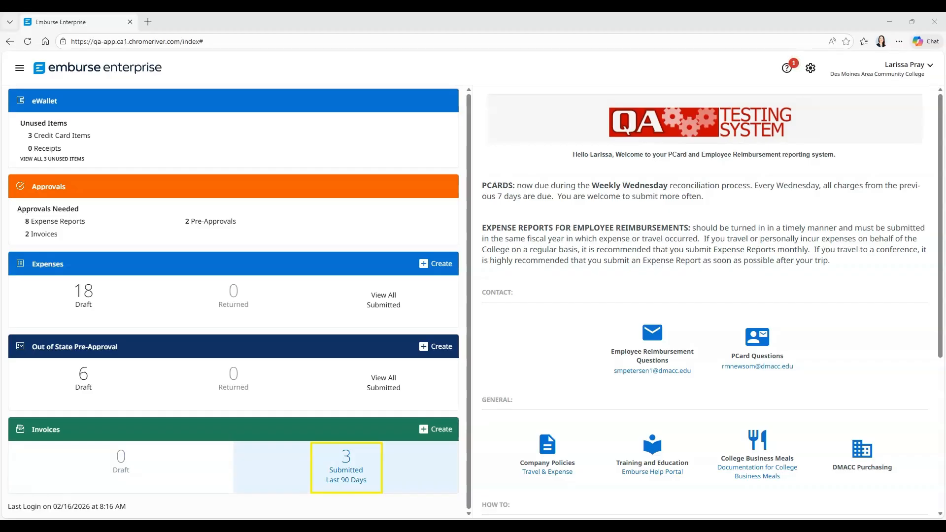
click(346, 468)
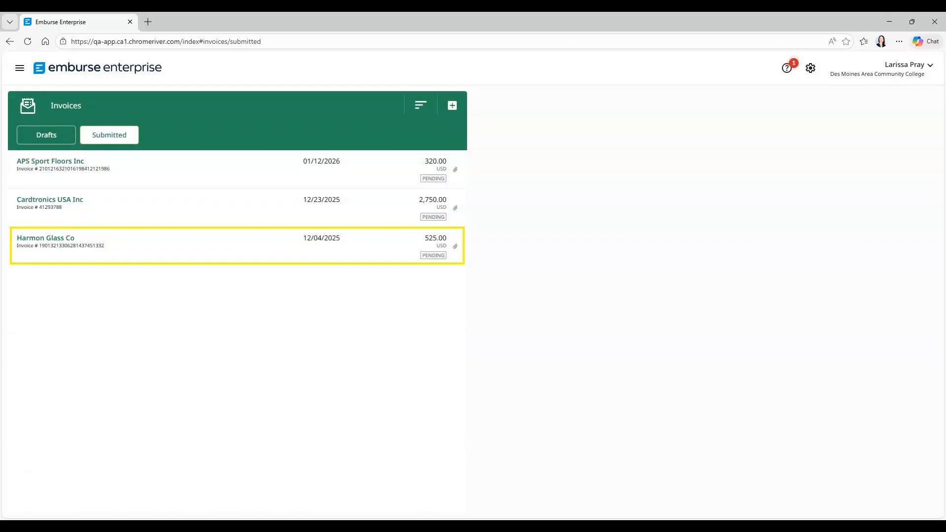
- Open the Harmon Glass Co invoice and show its projected three-step routing under Tracking
click(237, 246)
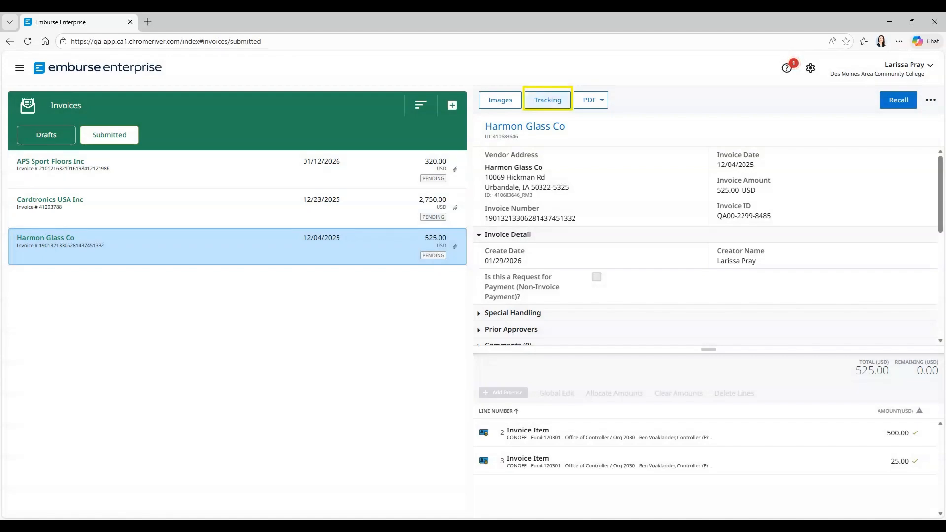
click(547, 100)
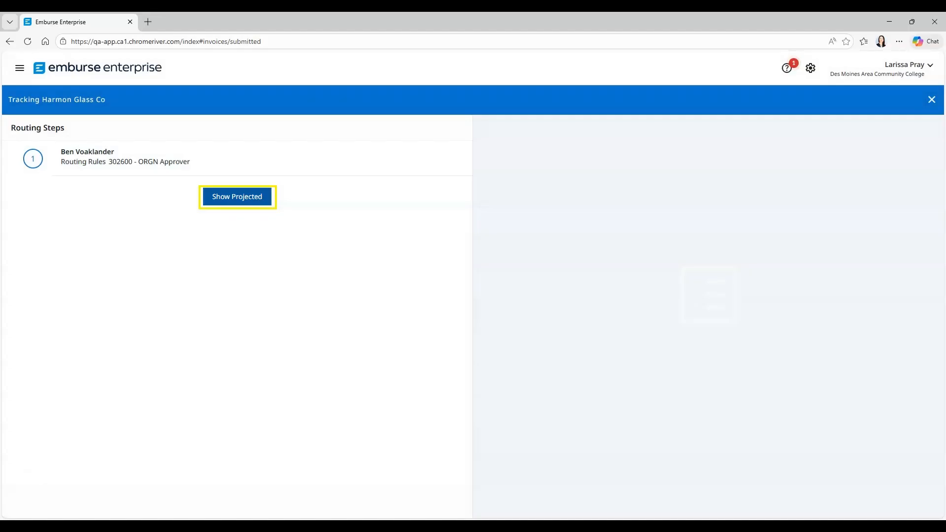
click(237, 197)
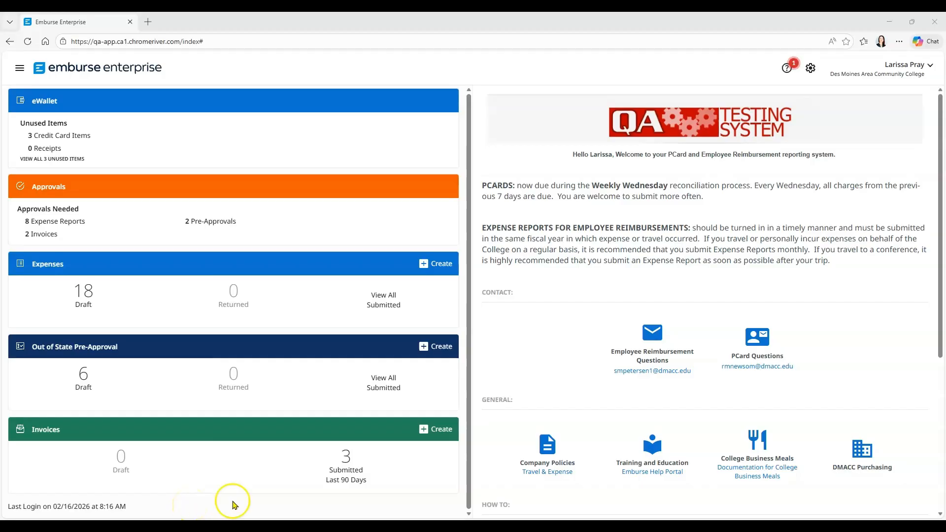
- Recall the submitted Cardtronics invoice and open the Approvals Needed invoice list
click(351, 484)
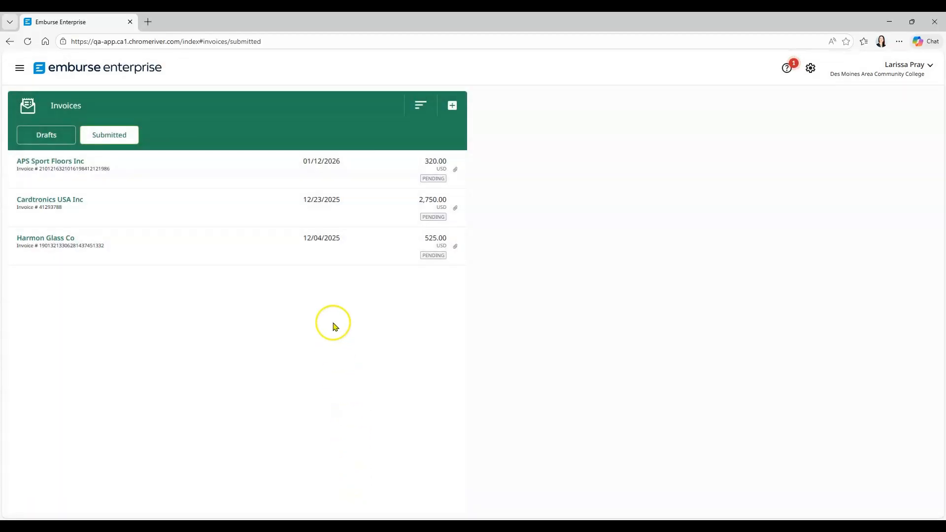
click(334, 212)
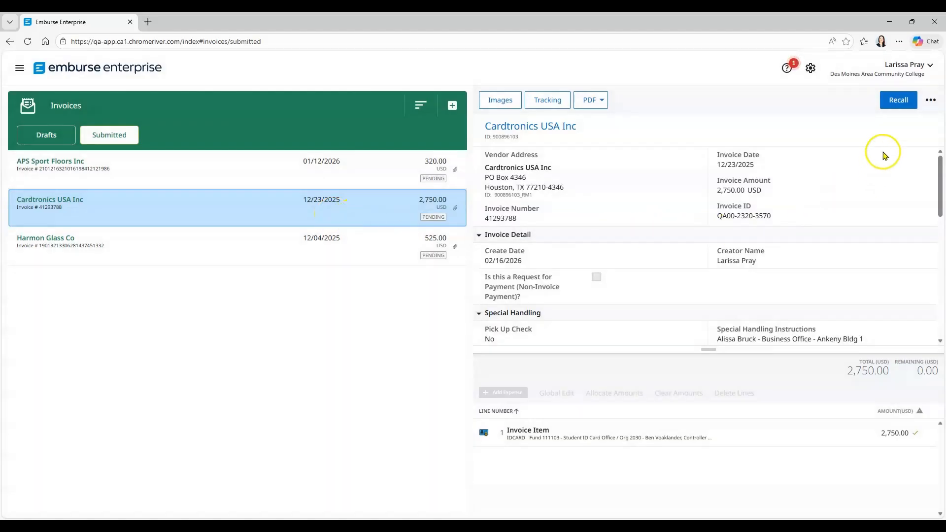
click(898, 101)
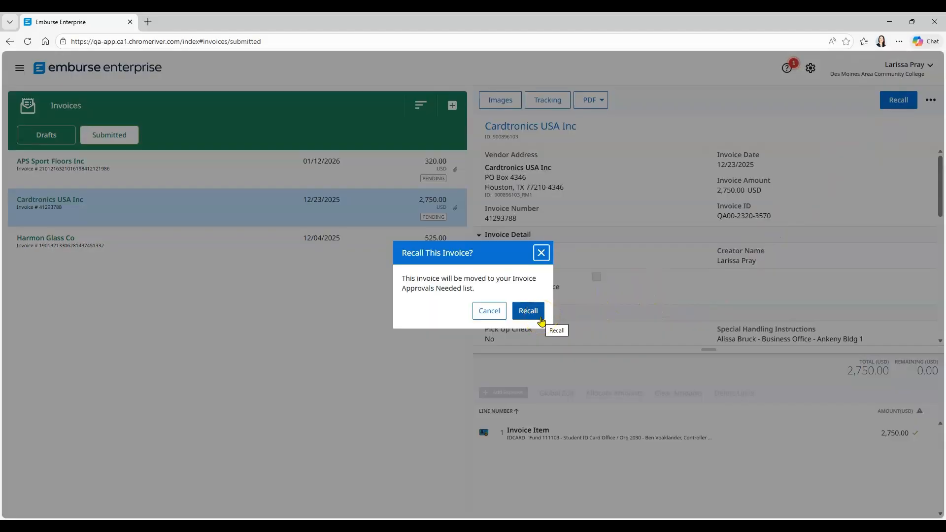
click(542, 321)
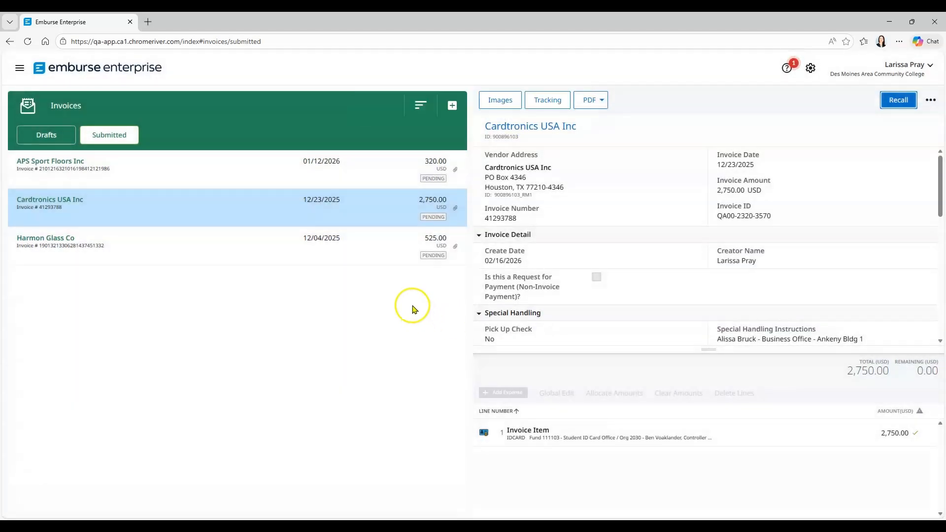
click(80, 71)
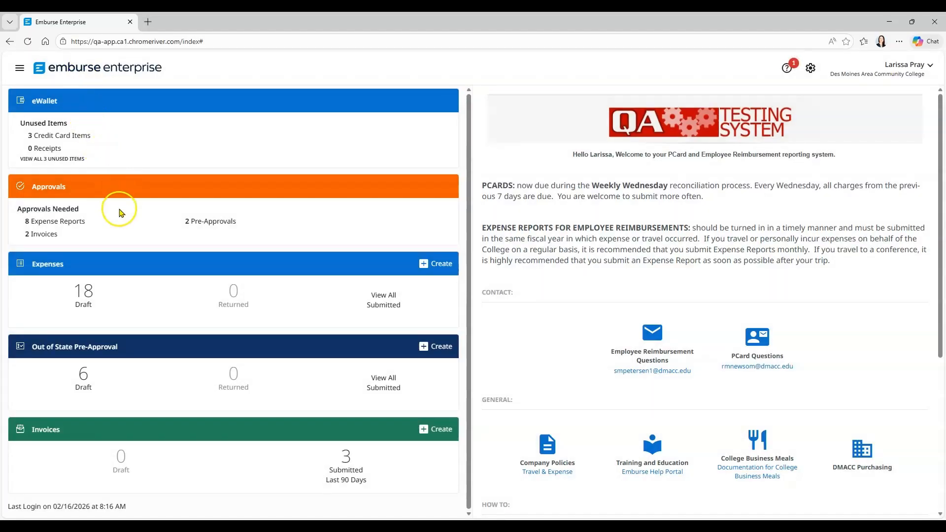
click(44, 235)
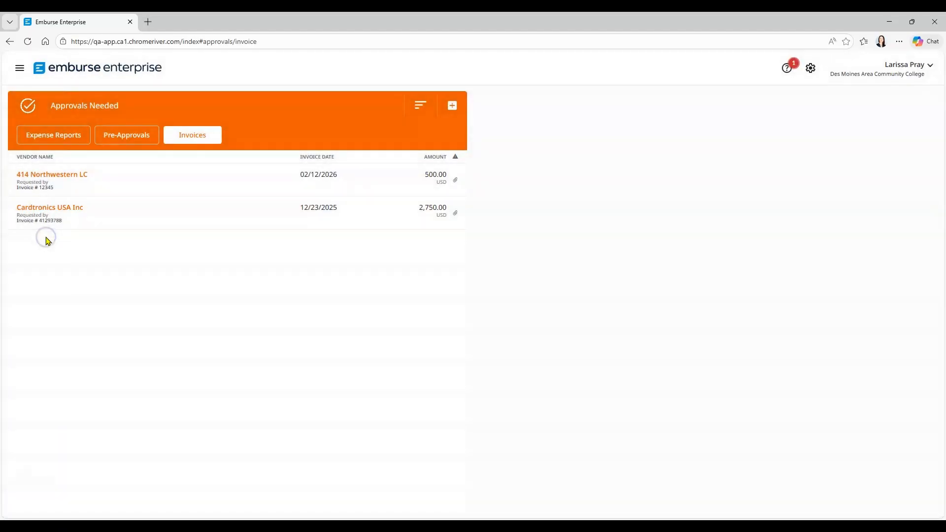
- Approve the recalled Cardtronics USA Inc invoice and return to the home dashboard
click(115, 232)
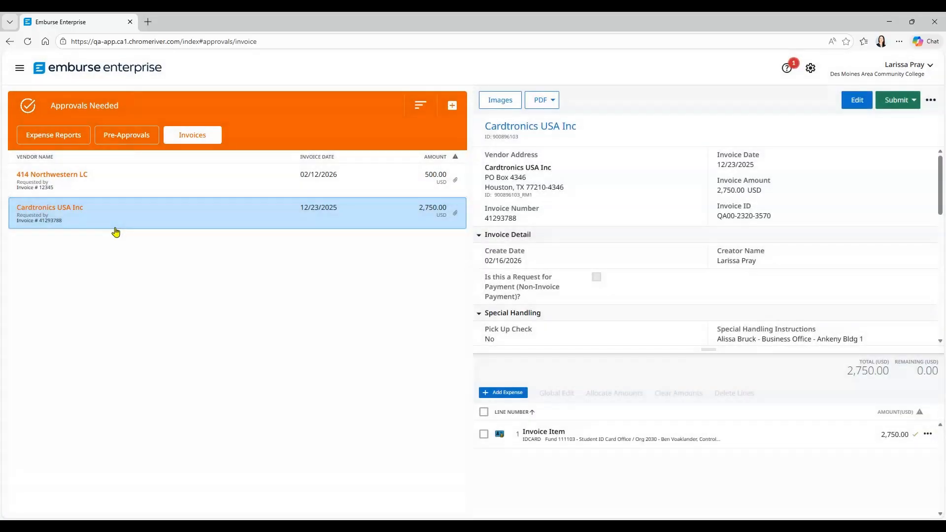
click(858, 110)
click(911, 100)
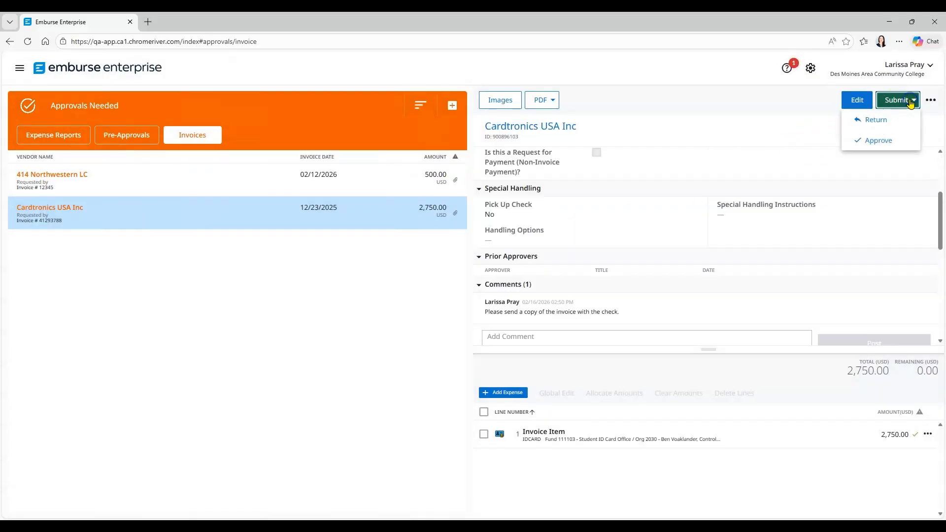
click(897, 141)
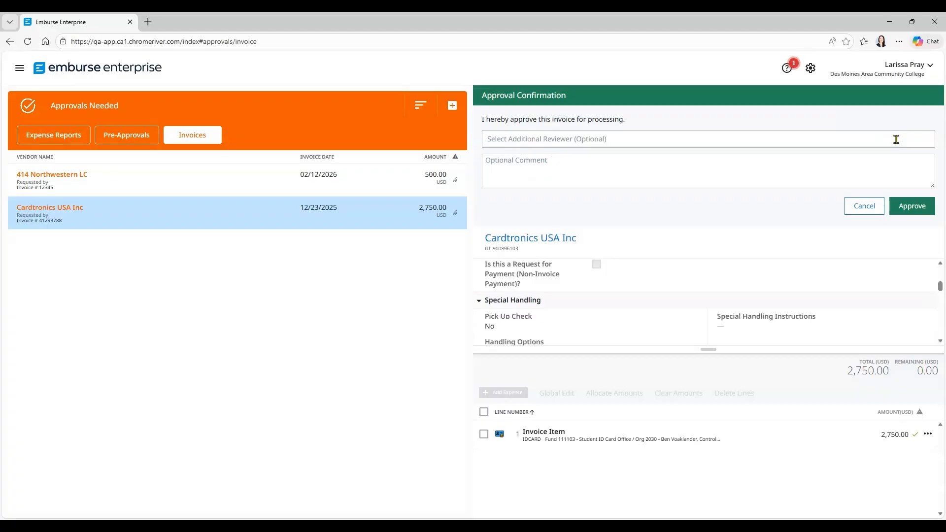
click(921, 213)
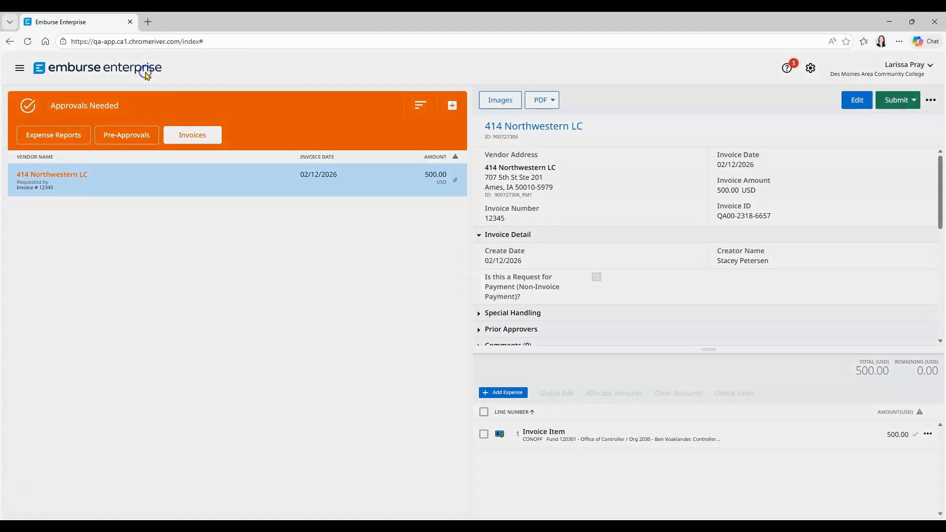
click(146, 73)
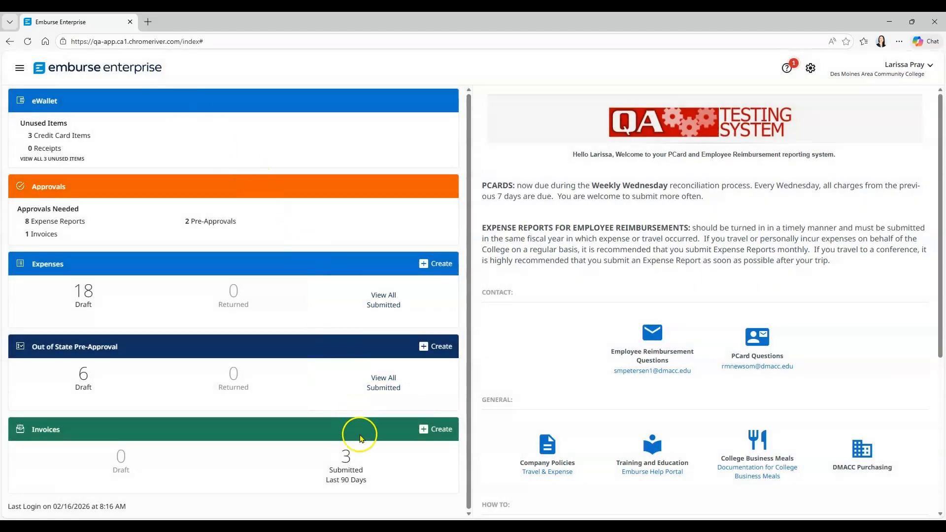
click(358, 466)
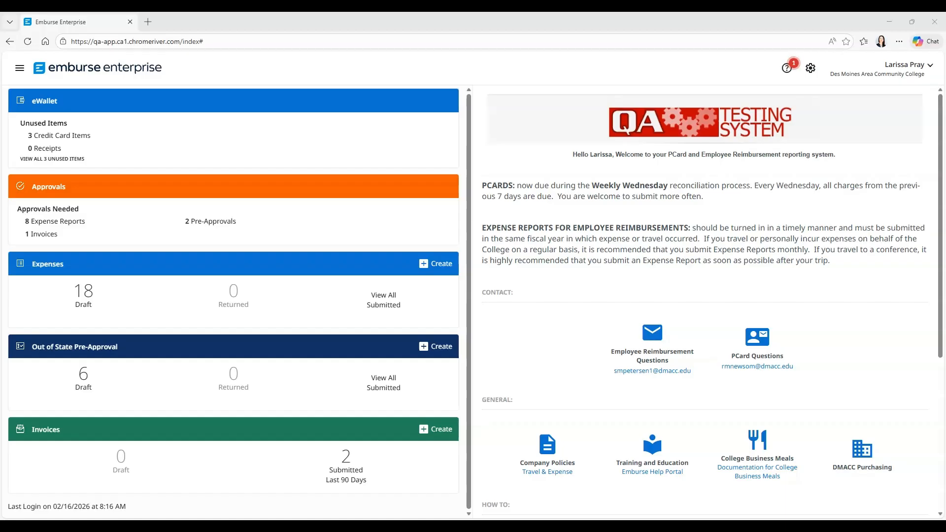
- Start a new invoice for the individual vendor, using the vendor's first listed address
click(433, 429)
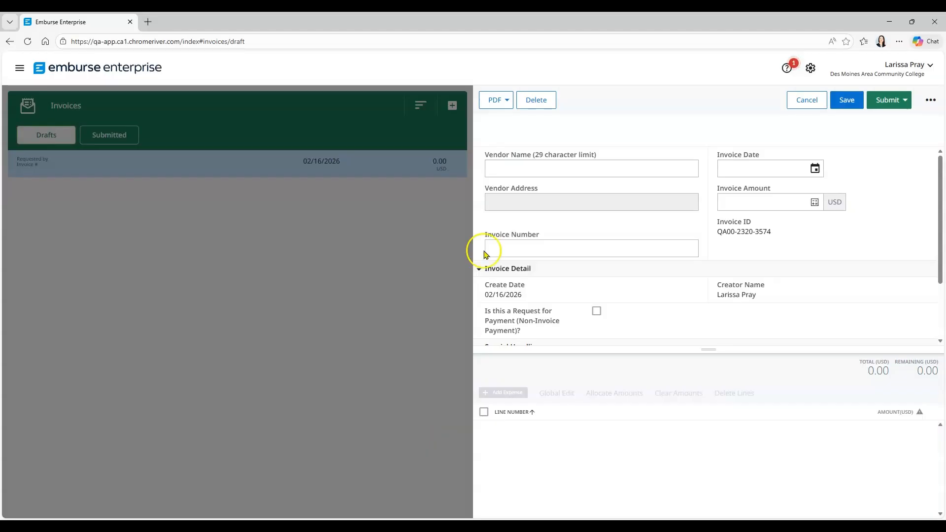
click(512, 169)
text(Pay)
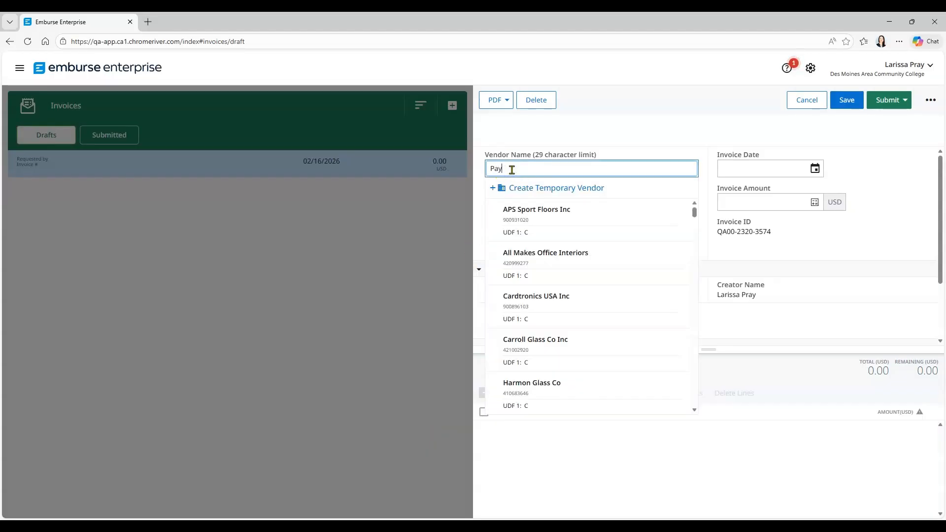
text(ne)
click(523, 170)
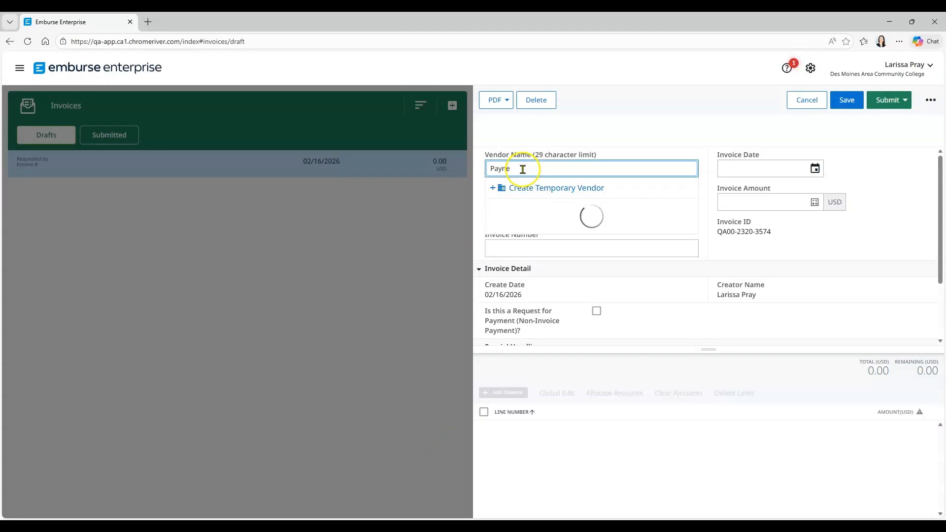
click(513, 208)
click(542, 204)
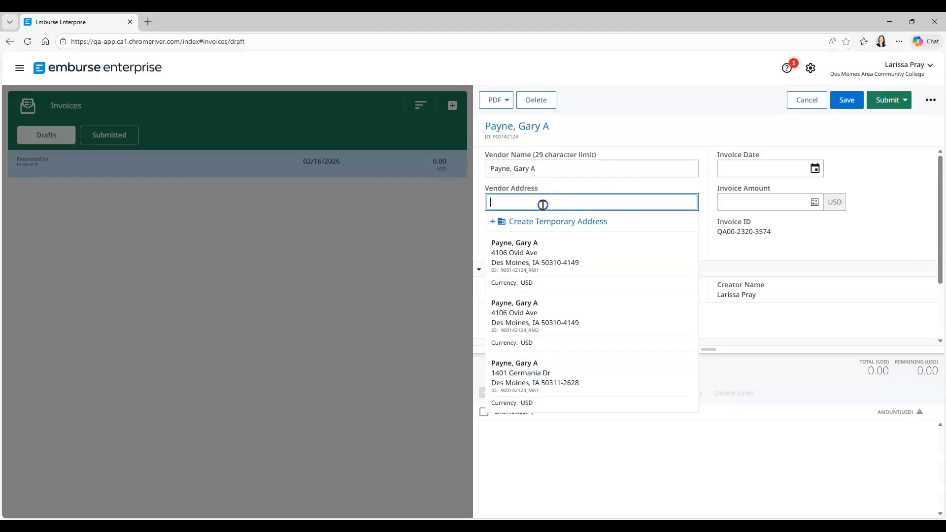
click(555, 252)
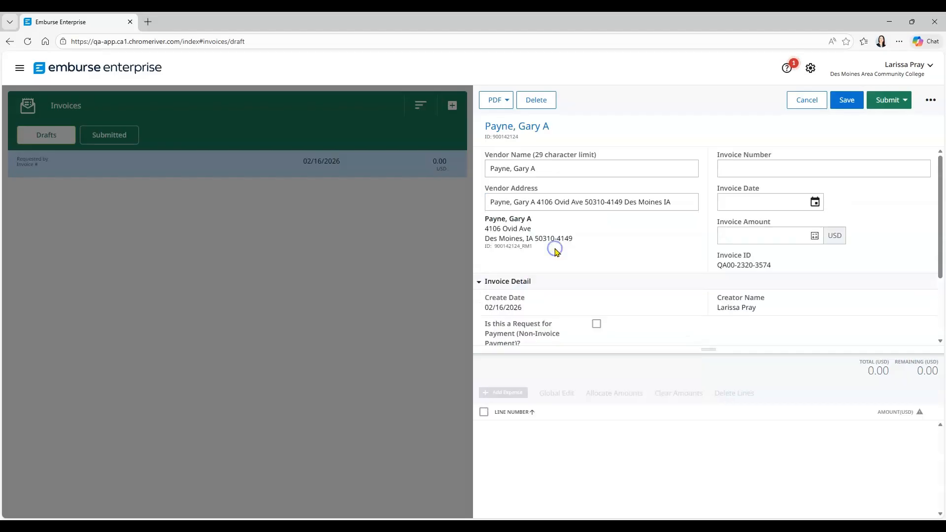
- Set invoice number 013126, date 01/31/2026 and amount 835.00 USD
click(728, 173)
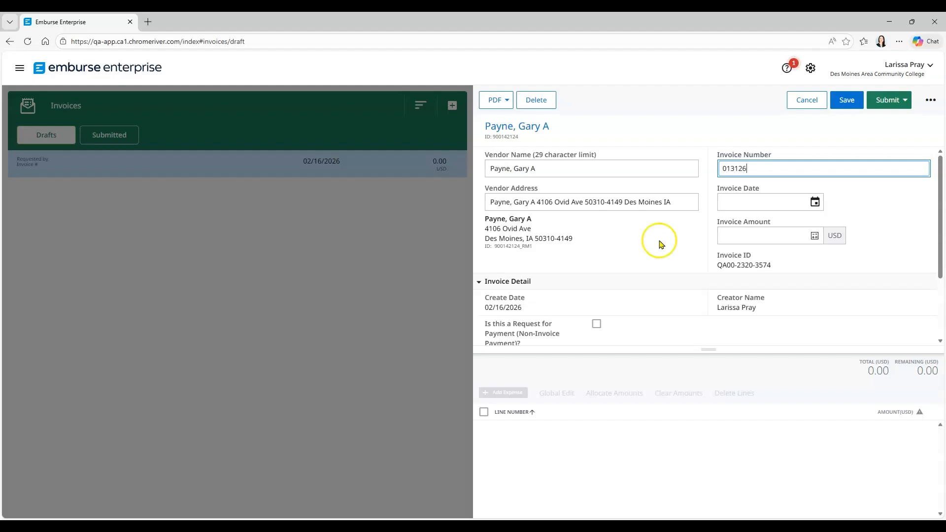
click(816, 202)
click(731, 220)
click(816, 311)
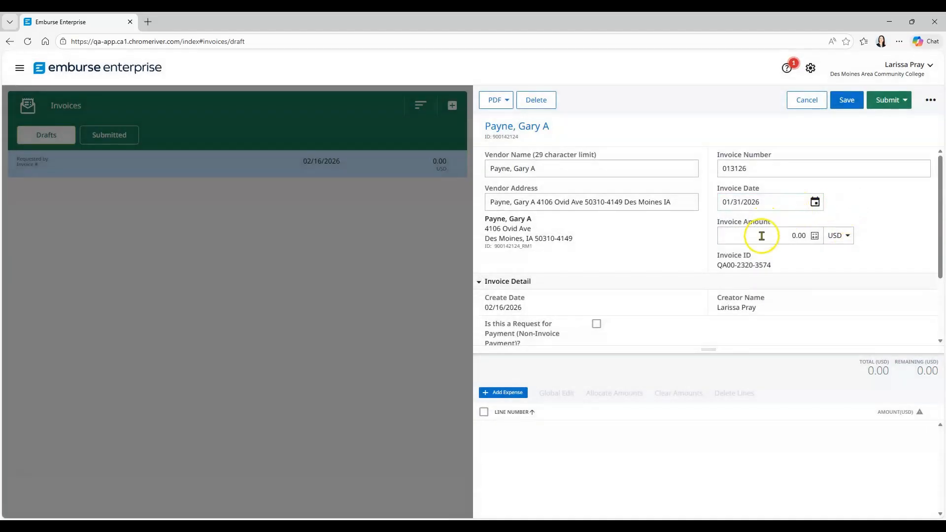
click(761, 236)
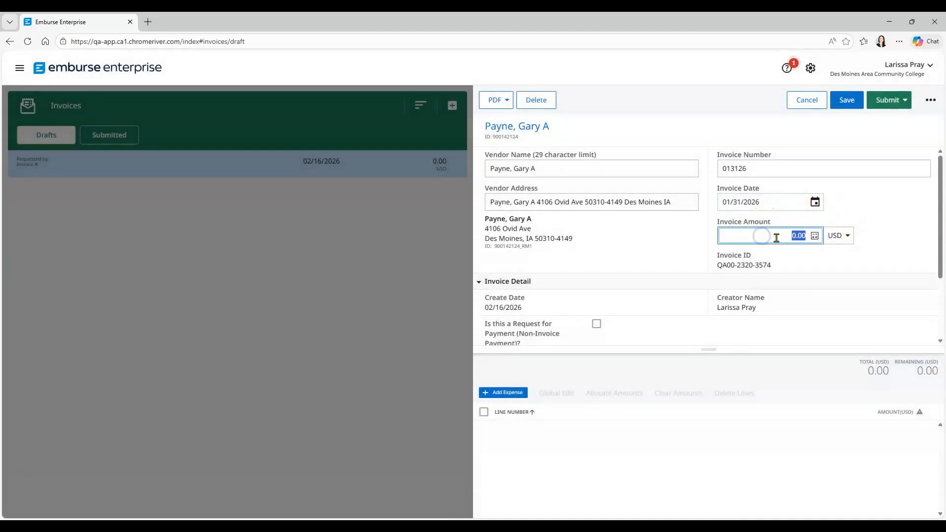
text(835.00)
click(702, 241)
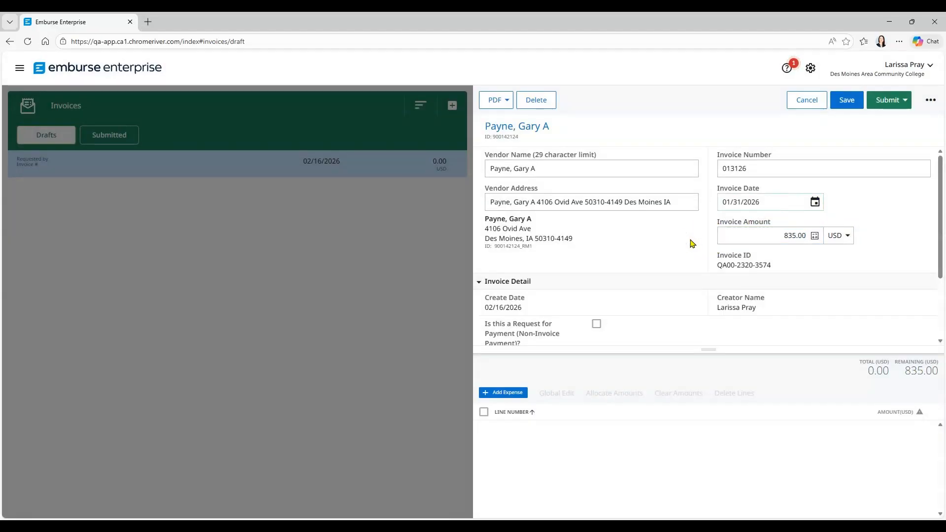
scroll(680, 237, down, 2)
click(749, 328)
- Attach the sample piano tuning invoice without extracting data and add a new expense line
scroll(246, 133, down, 3)
click(388, 148)
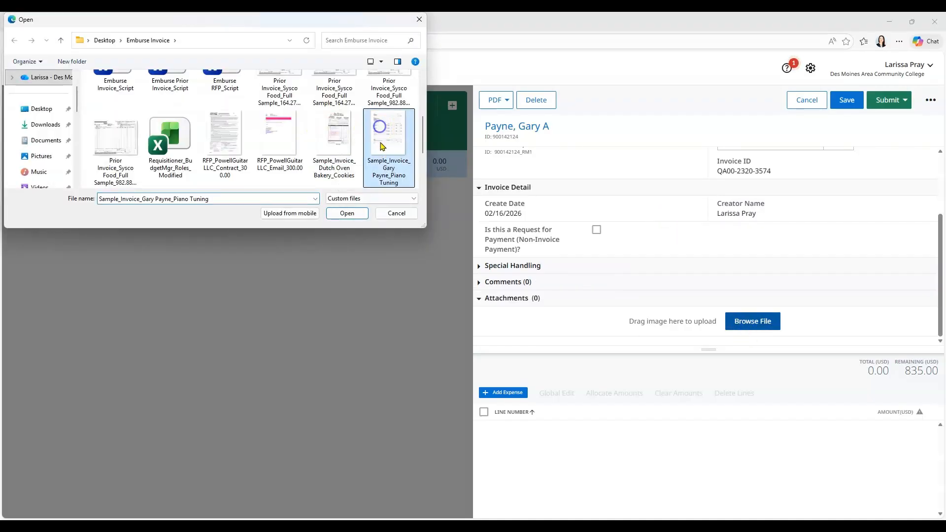
click(353, 215)
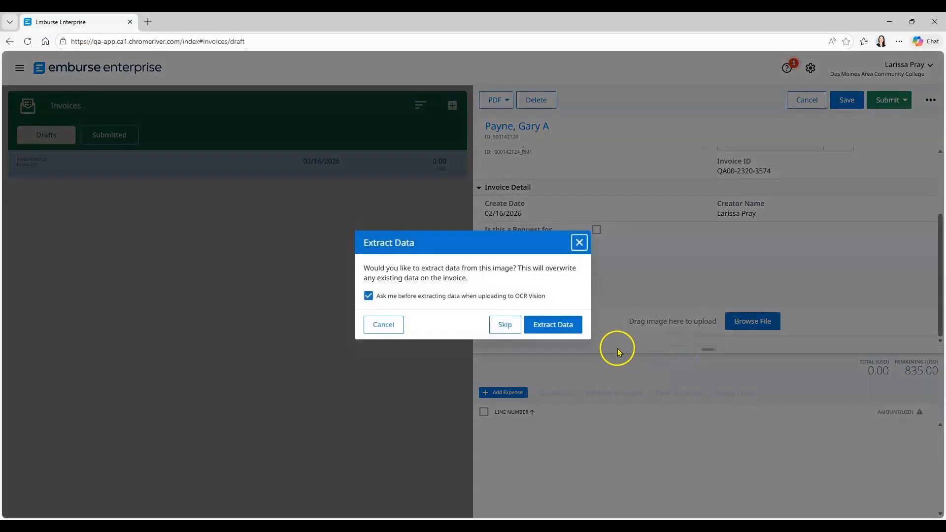
click(504, 326)
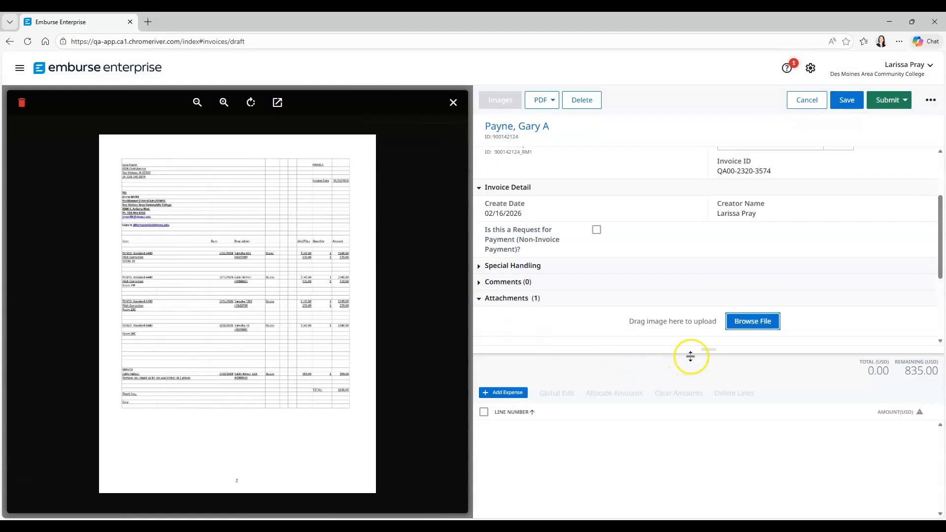
drag(711, 353, 709, 204)
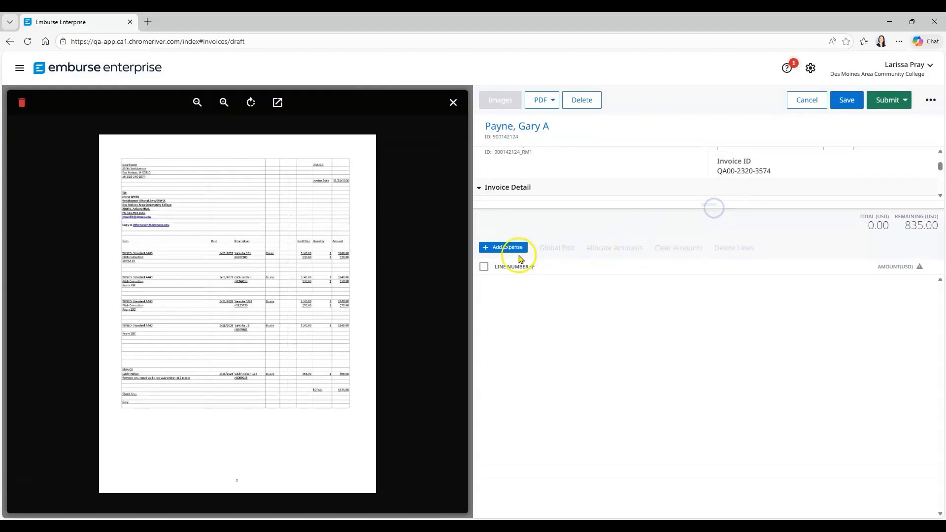
click(508, 249)
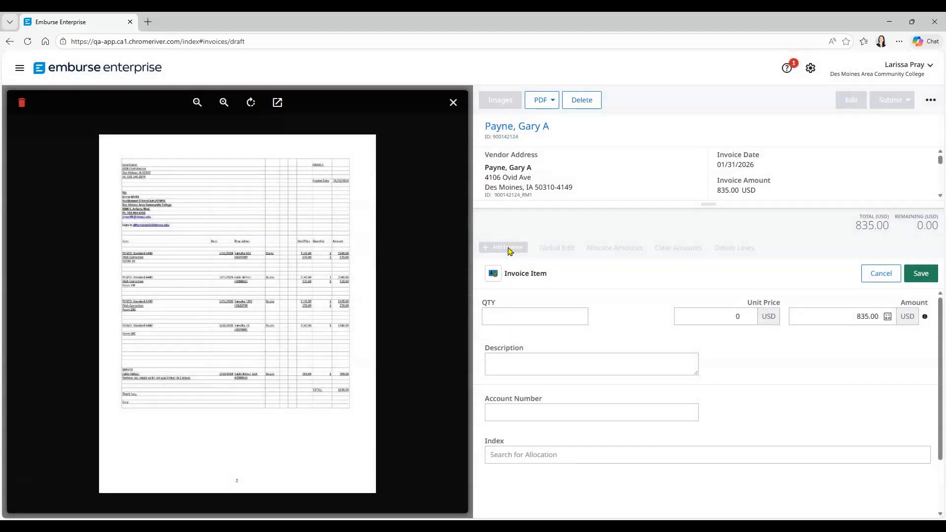
- Enter quantity 1, unit price 835.00 and description 'Tuning and Repairs to pianos'
click(545, 315)
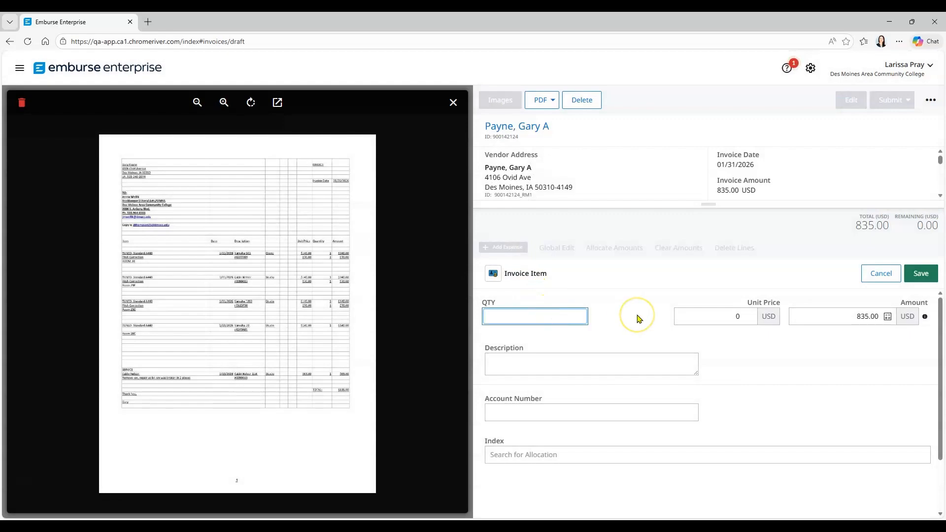
text(1)
click(708, 313)
text(835.00)
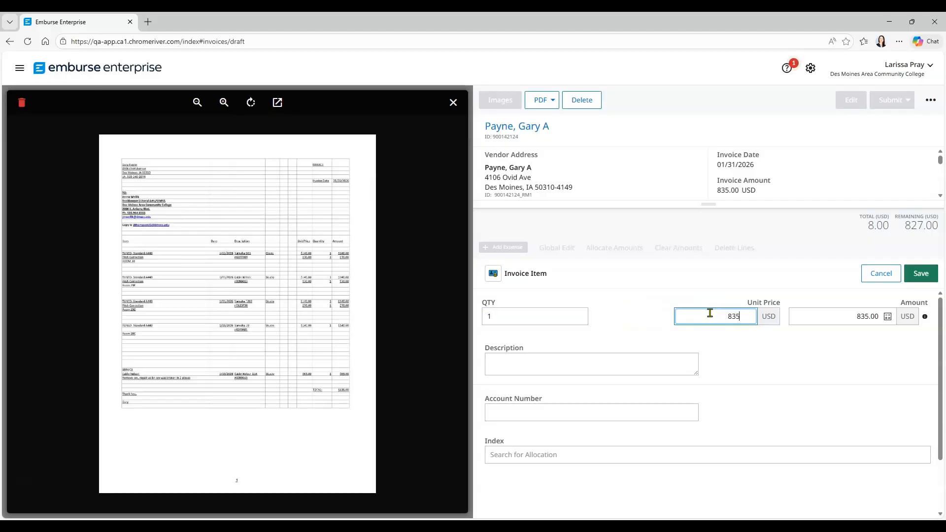
click(588, 362)
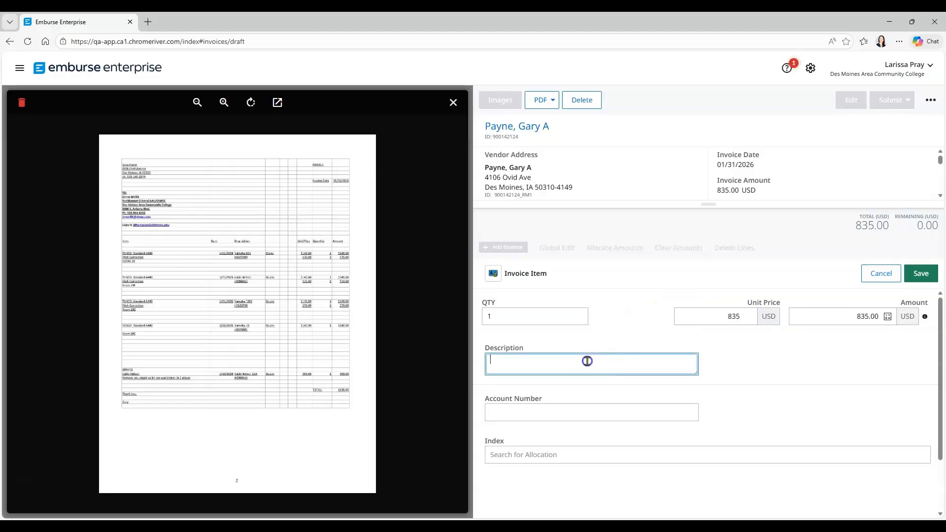
text(Tuning and Repairs to pianos)
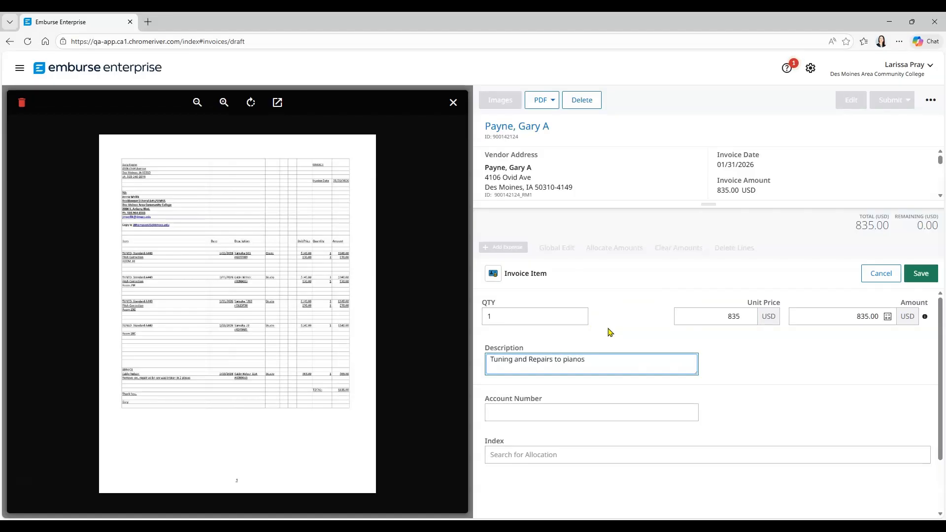
click(744, 359)
- Code the line to account 6060 - Maintenance/Repair of Equipment and index EQRSH, then save
scroll(744, 362, down, 1)
click(578, 377)
click(564, 364)
text(6060)
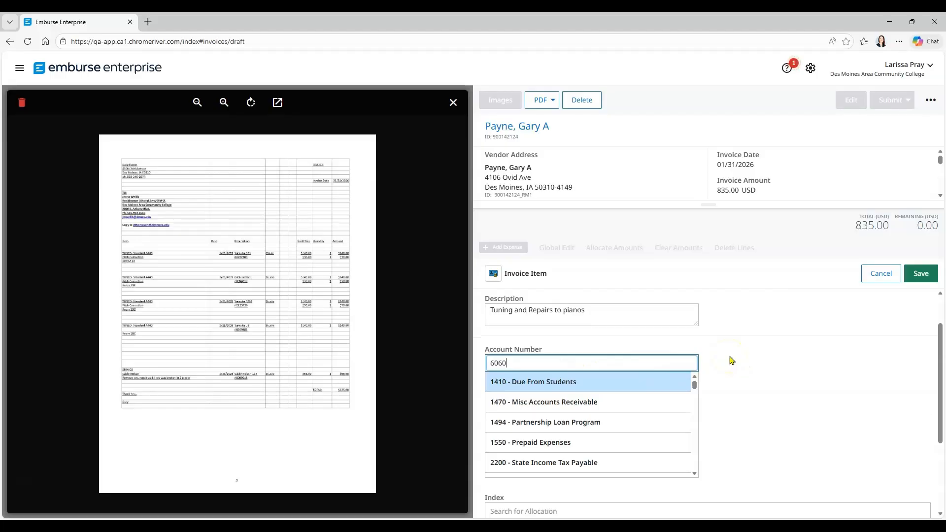
click(606, 380)
click(569, 410)
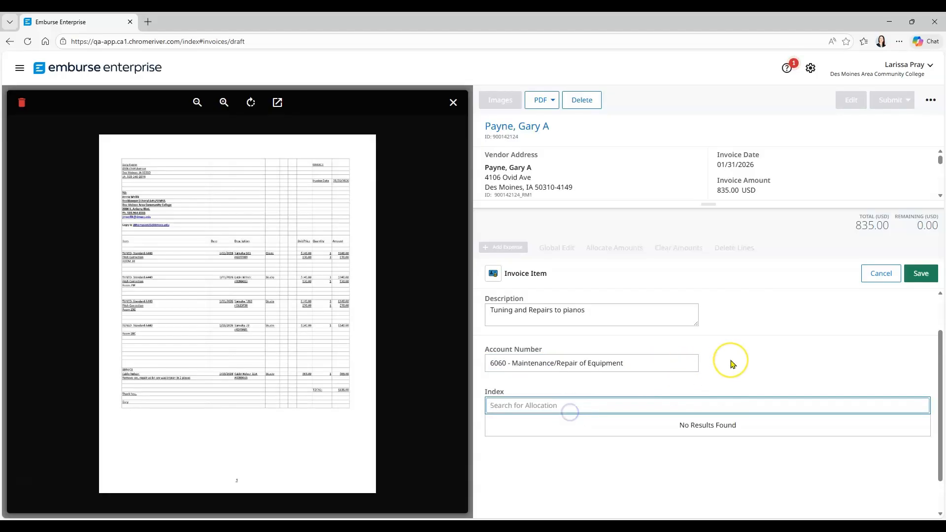
text(E)
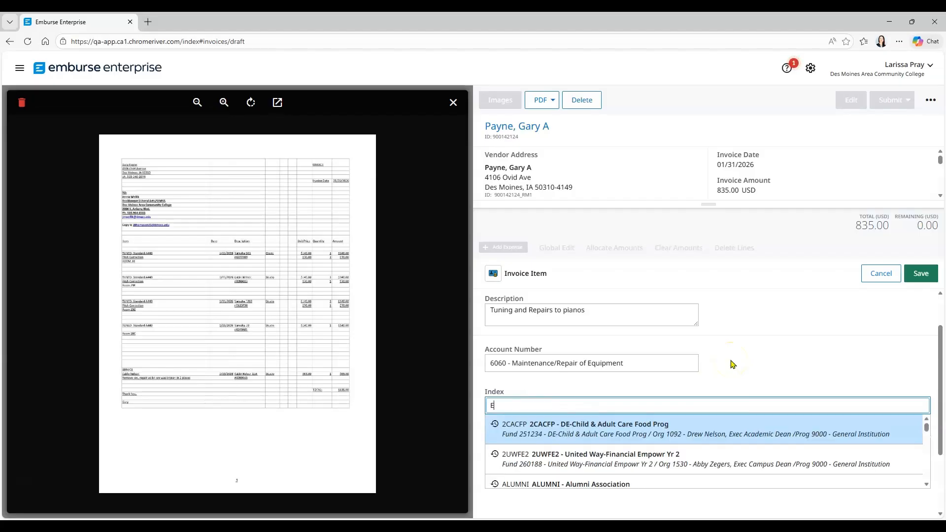
text(QRSH)
click(607, 424)
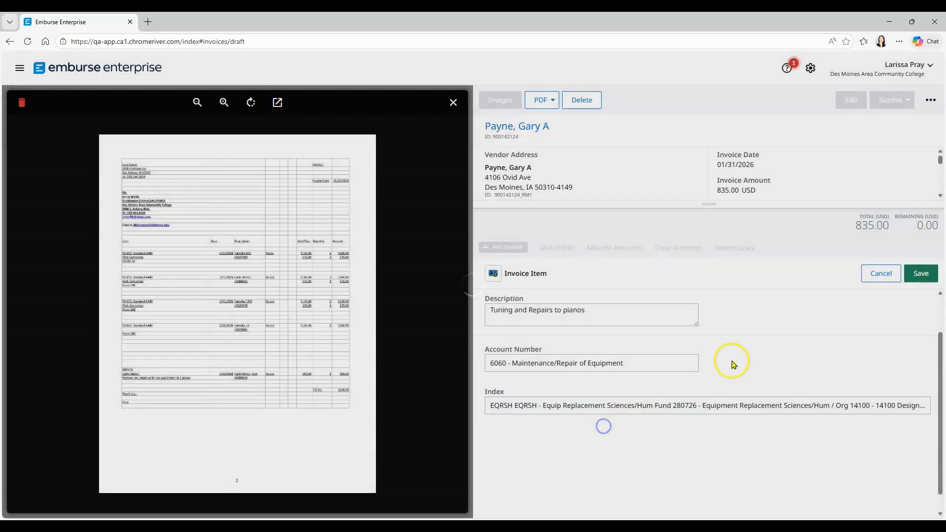
click(921, 274)
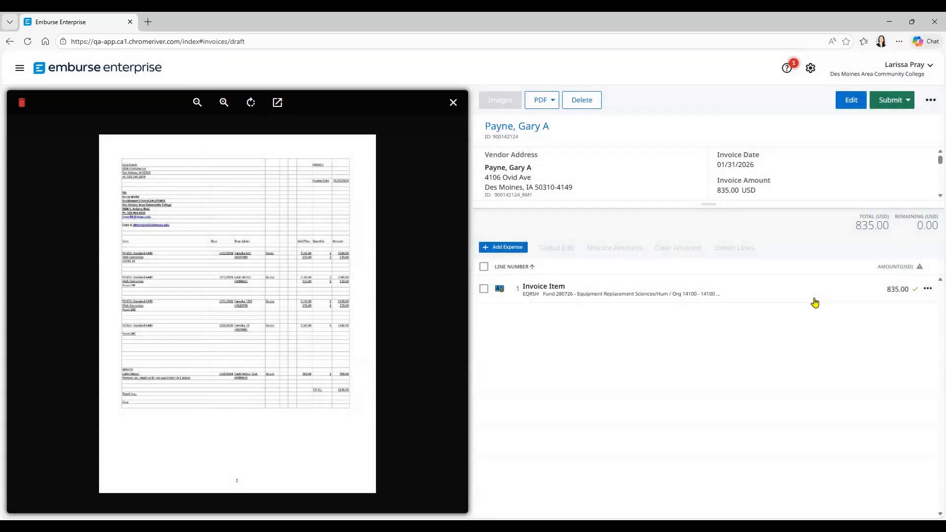
drag(717, 206, 716, 335)
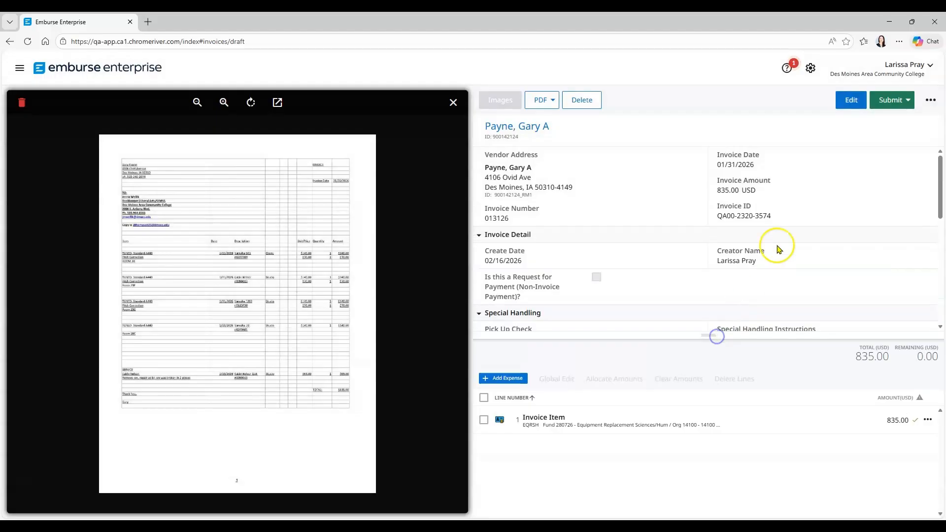
- Approve the invoice with the chosen additional reviewer and the comment 'Director of ICI'
click(905, 101)
click(872, 141)
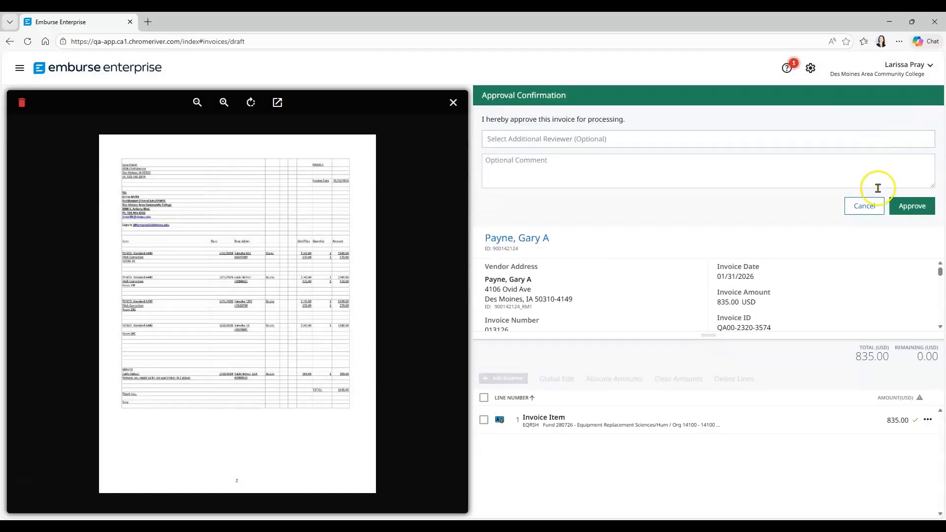
click(619, 138)
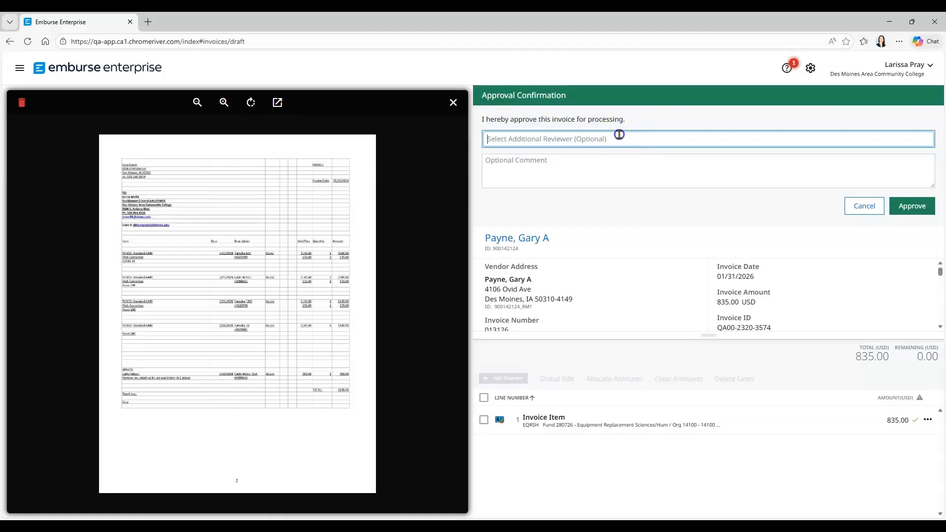
text(Andres)
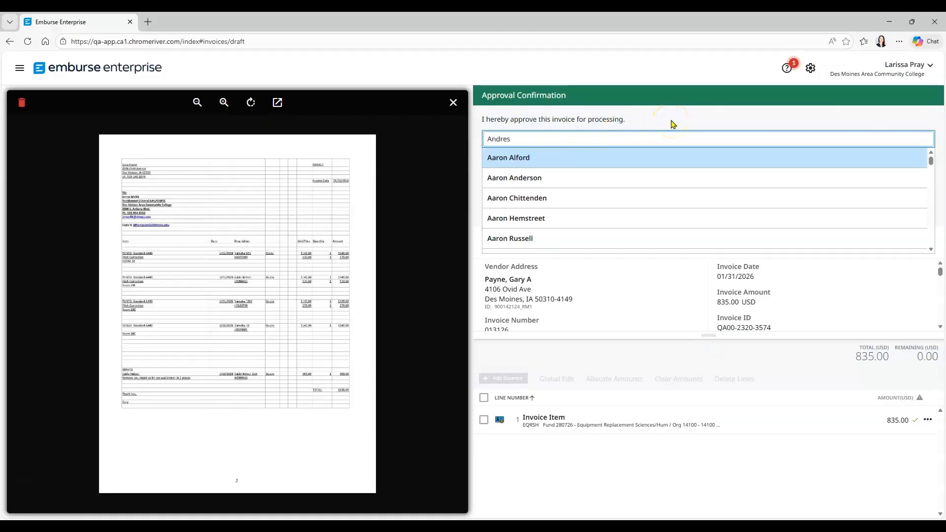
click(534, 196)
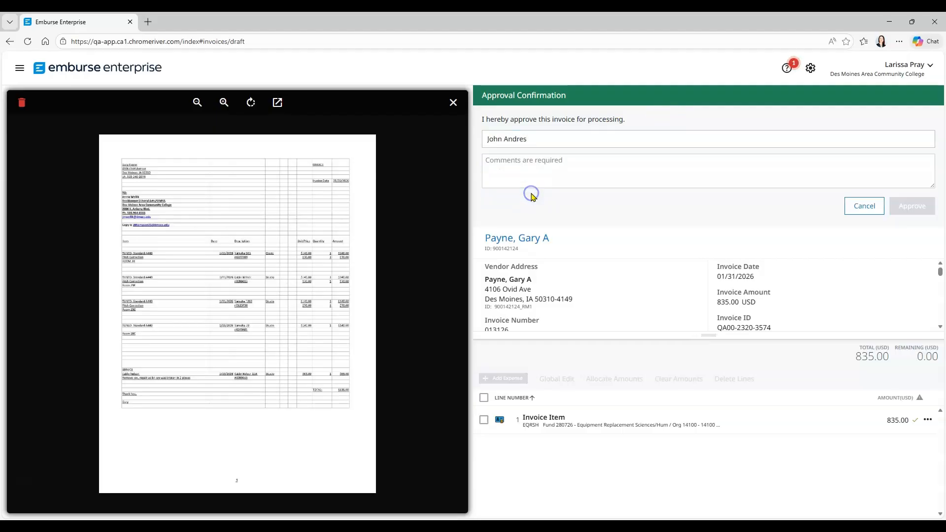
click(533, 166)
text(Director of ICI)
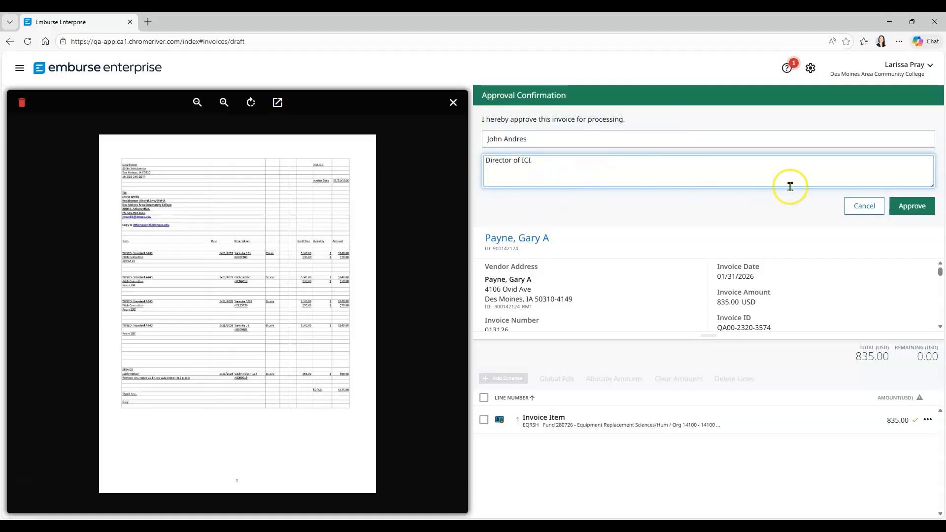
click(912, 207)
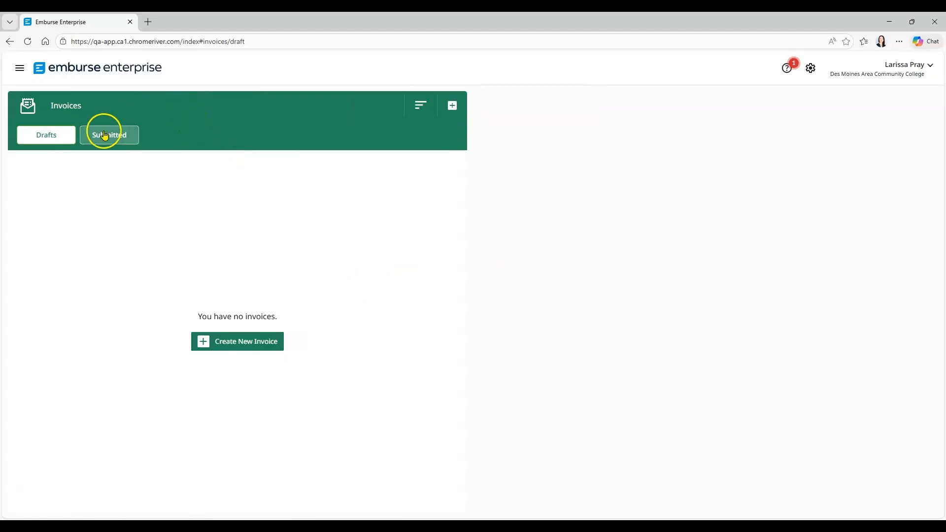
- Open the submitted 835.00 invoice's tracking and show its projected four-step routing
click(106, 133)
click(178, 168)
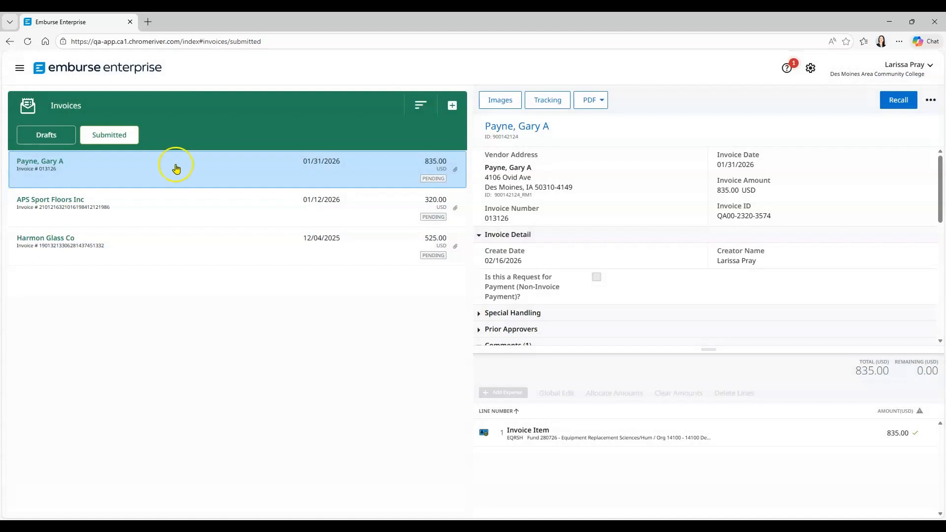
click(547, 99)
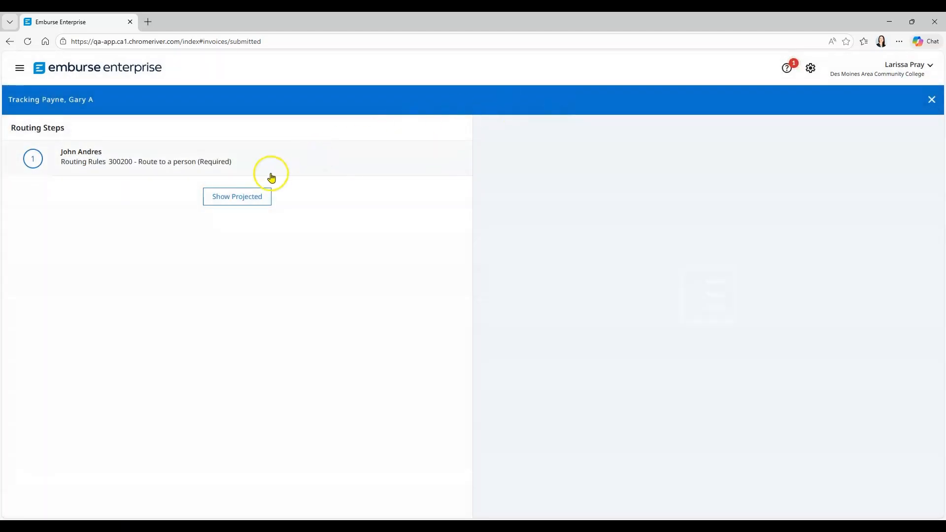
click(242, 193)
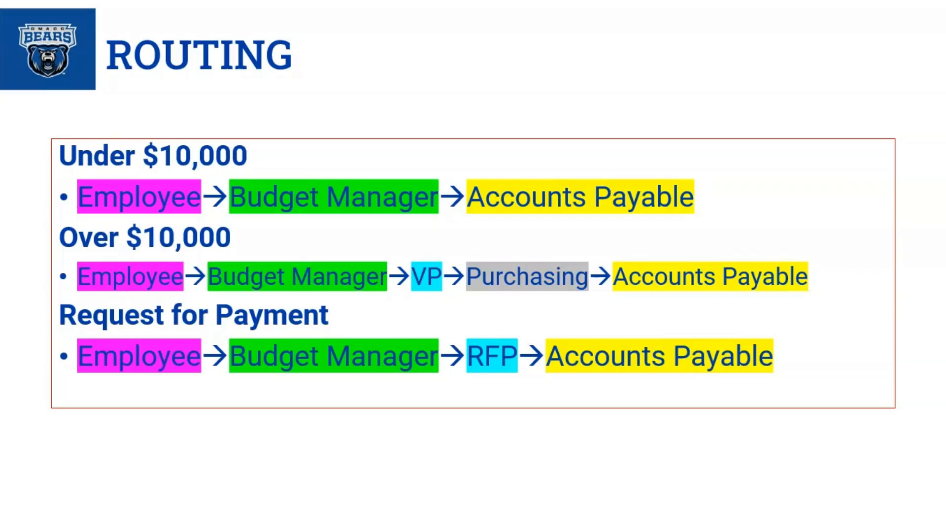
- Advance the slideshow through the Cutting Checks slide to the NOTES slide
key(Right)
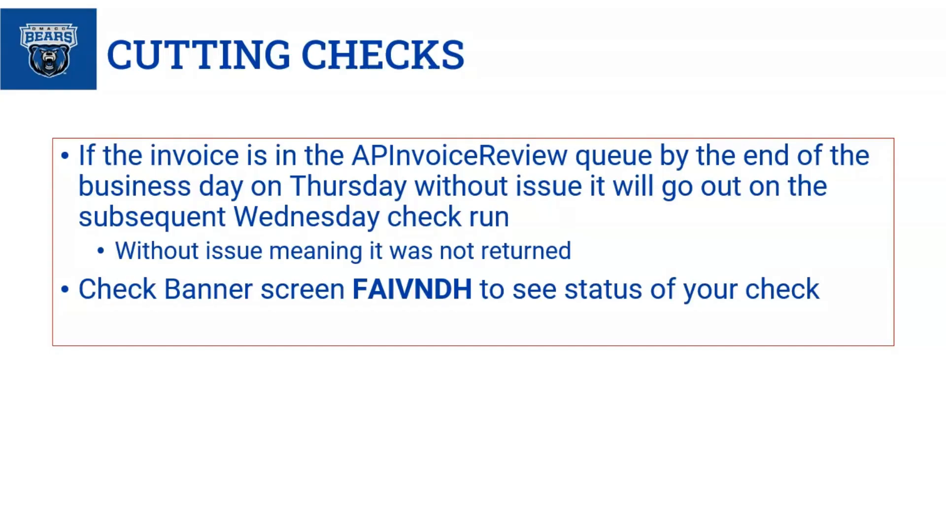
key(Right)
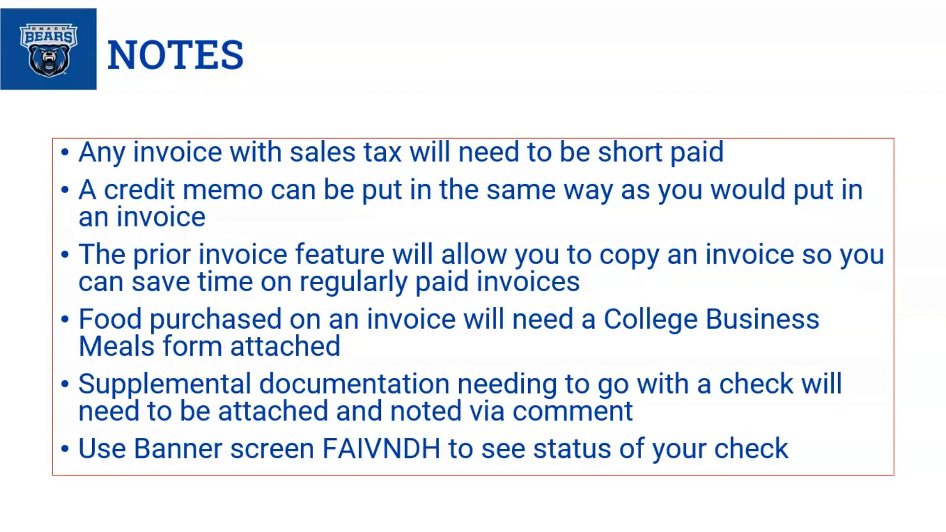